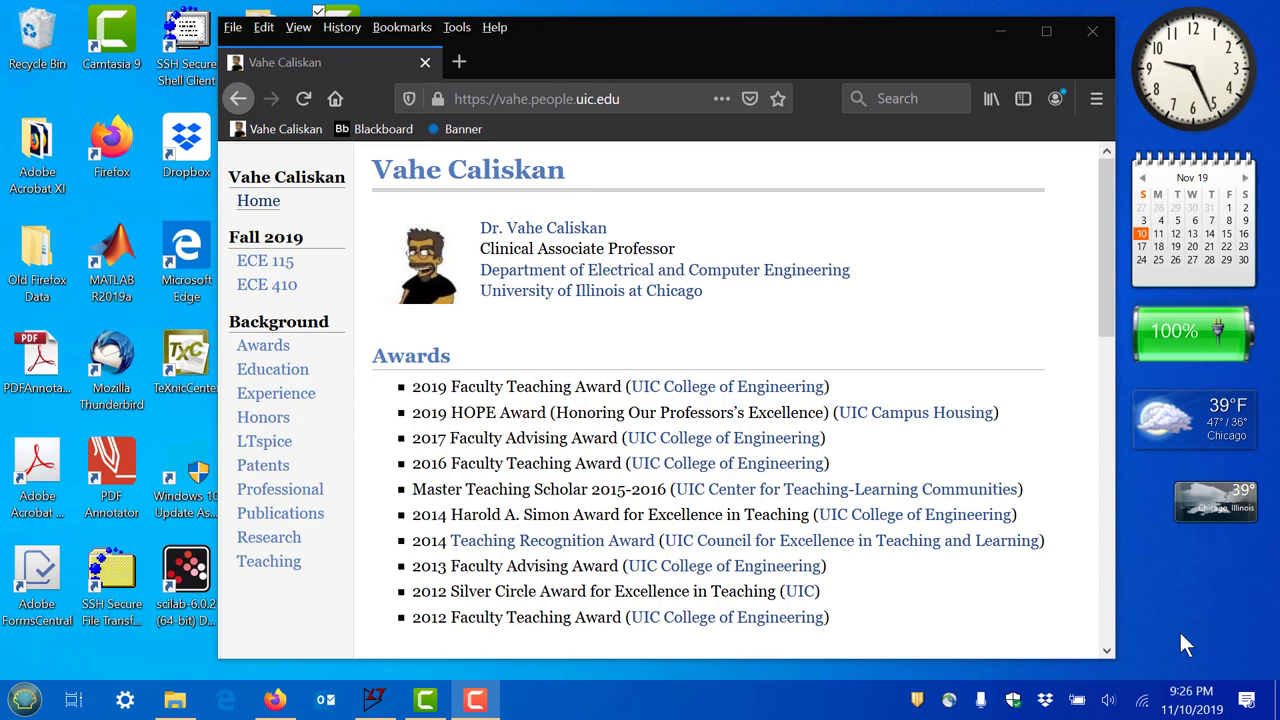
Switch from the browser to LTspice and run the transient simulation of exp10-circuit1.asc
{"action": "left_click", "coordinate": [998, 31]}
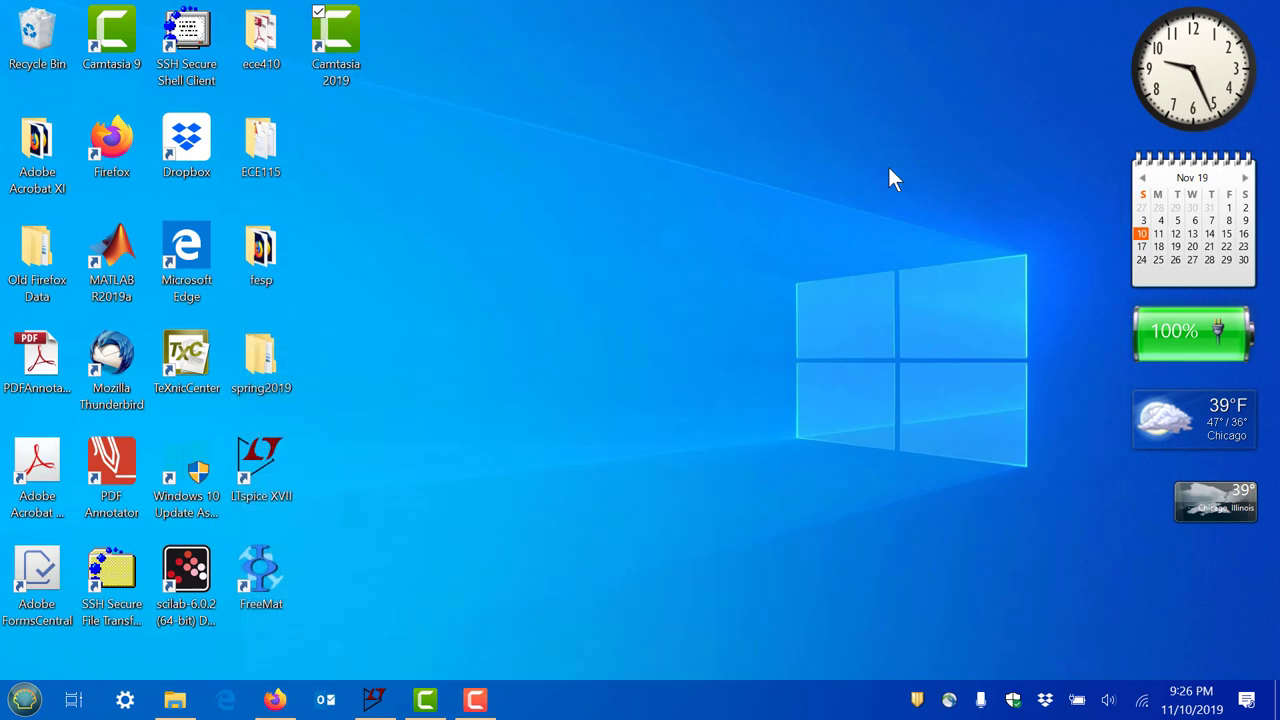
{"action": "left_click", "coordinate": [374, 699]}
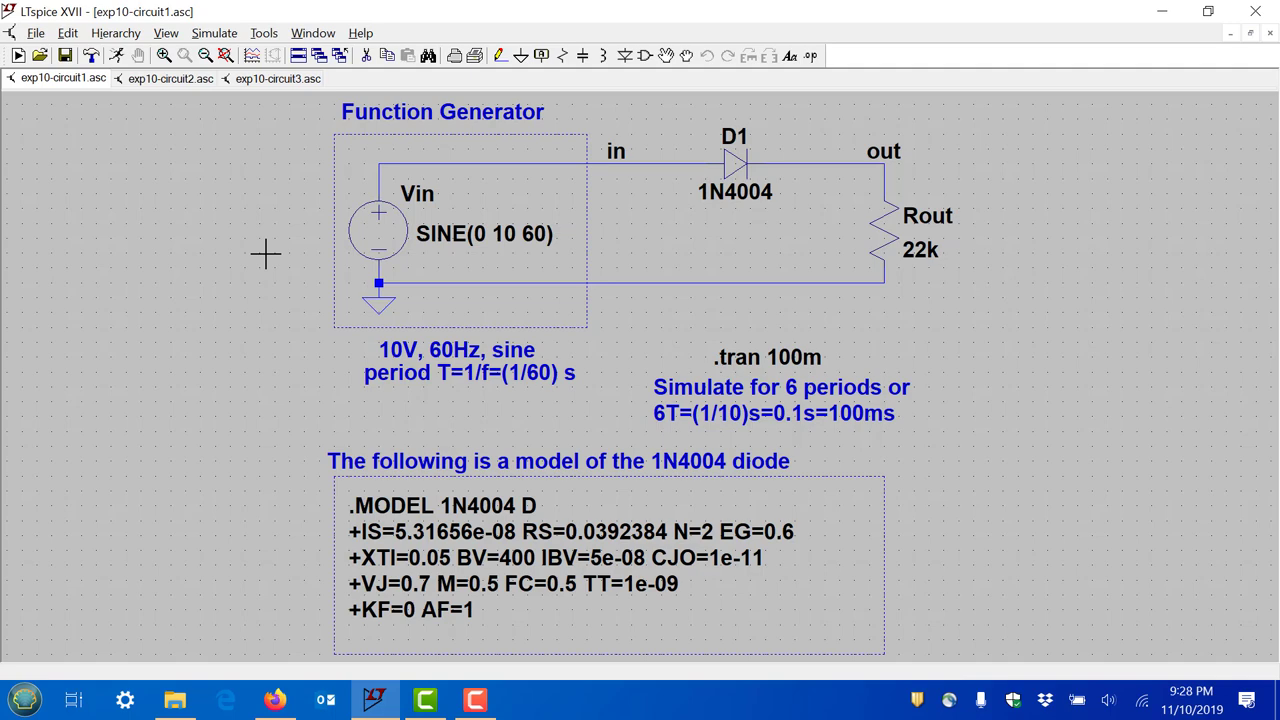
{"action": "left_click", "coordinate": [117, 57]}
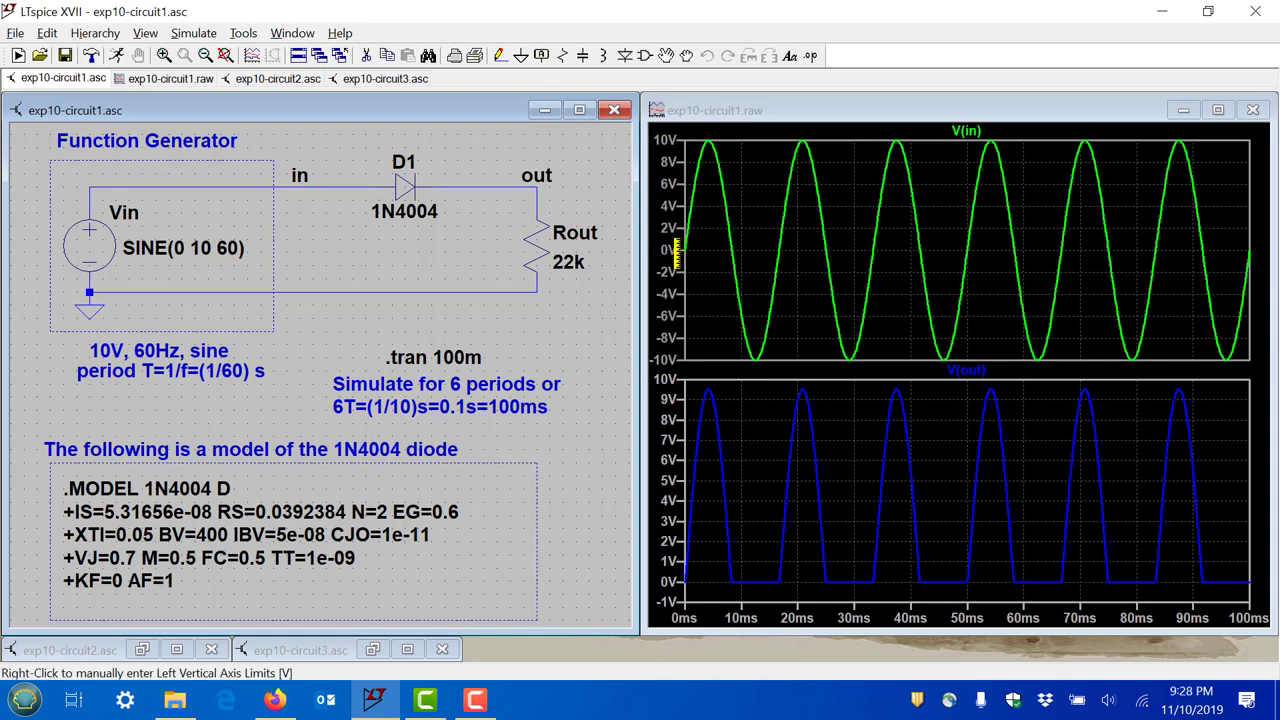
Move the V(out) trace into the V(in) plot pane and delete the emptied pane
{"action": "left_click", "coordinate": [988, 376]}
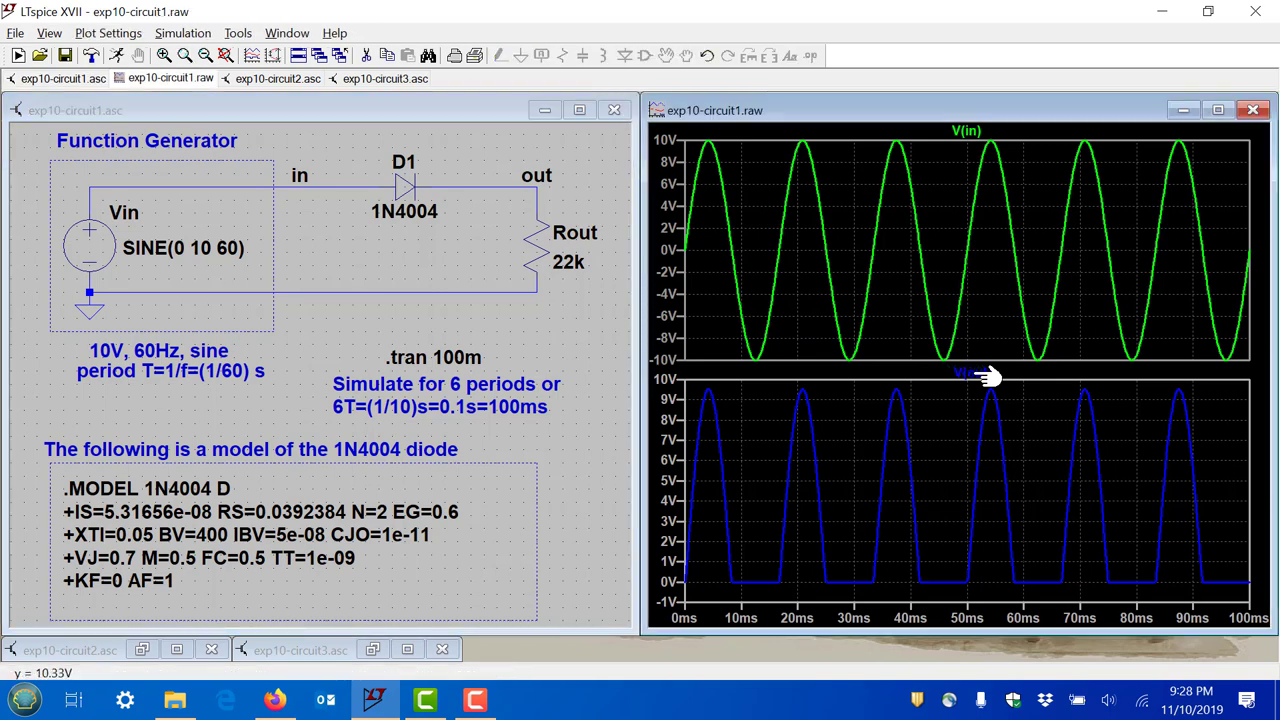
{"action": "left_click_drag", "start_coordinate": [988, 376], "coordinate": [1009, 267]}
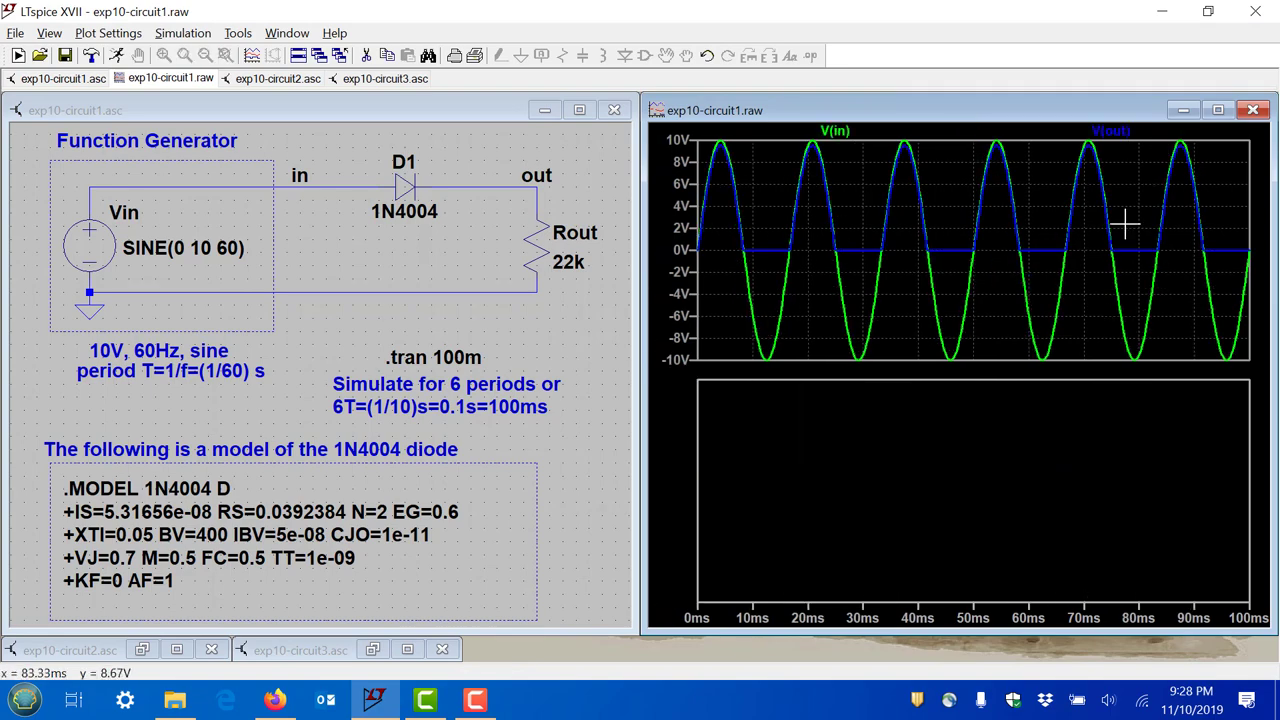
{"action": "right_click", "coordinate": [888, 424]}
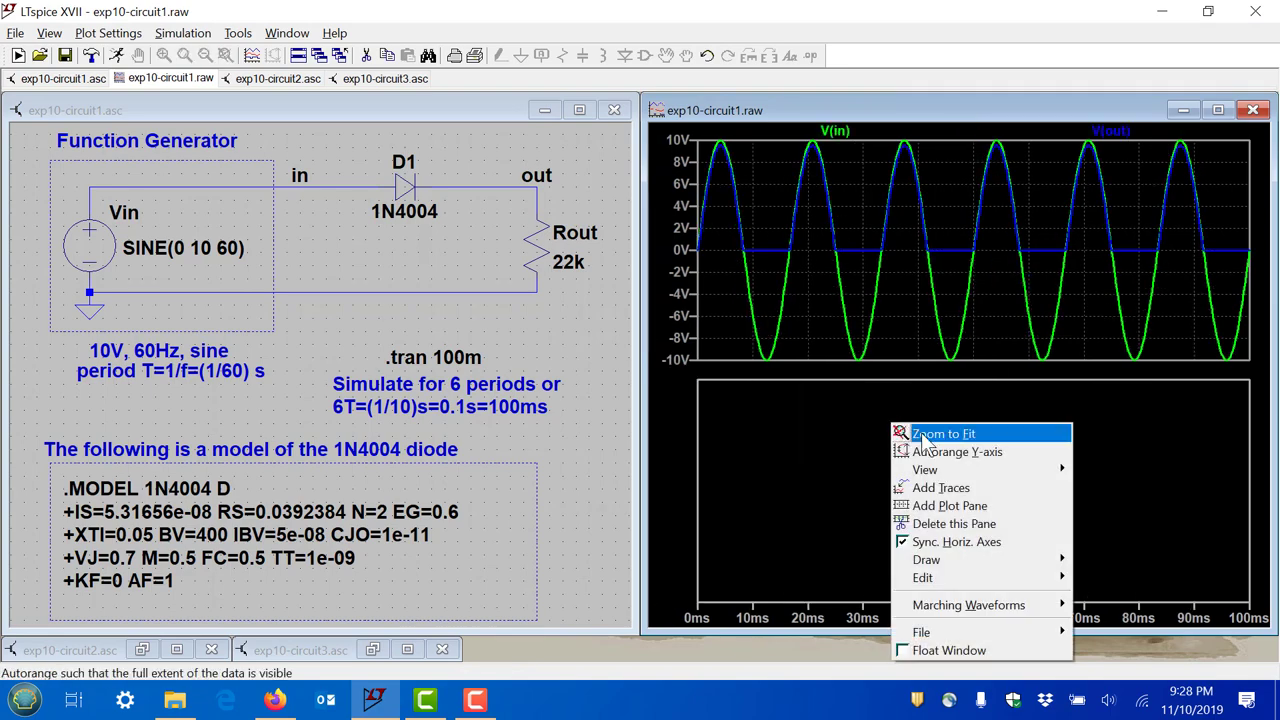
{"action": "left_click", "coordinate": [978, 526]}
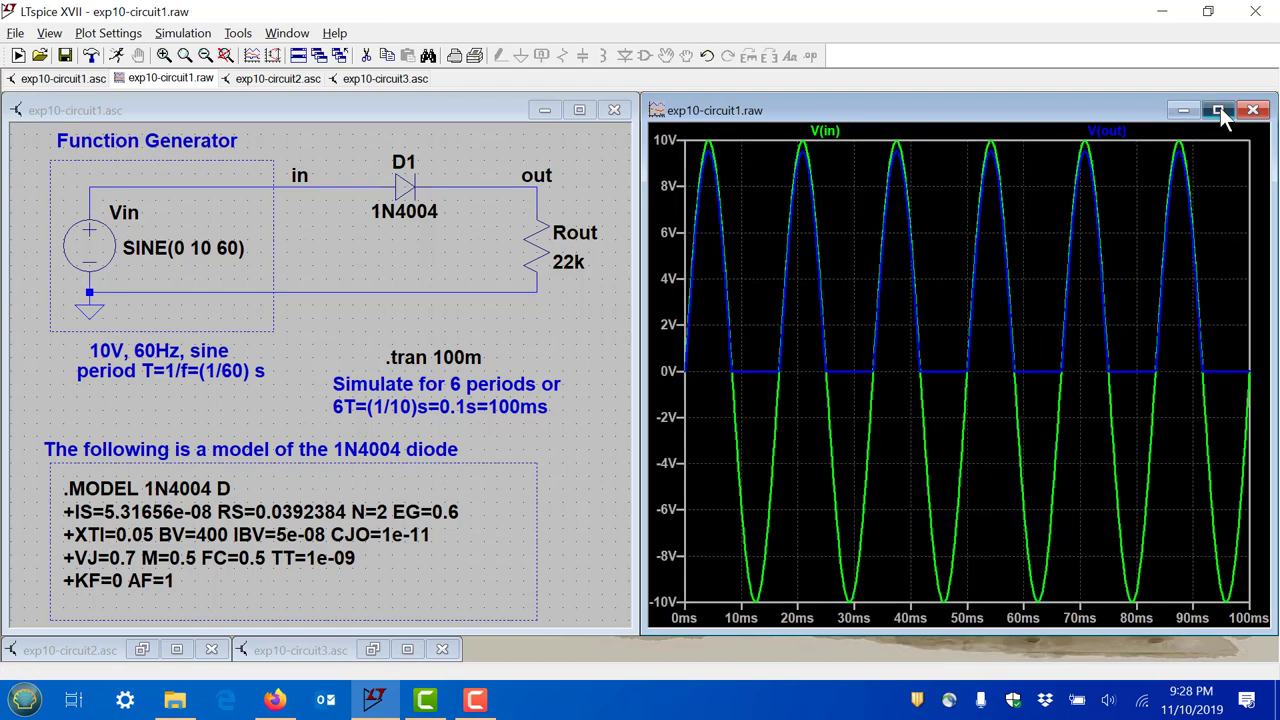
Maximize the waveform plot, examine the first positive peaks of V(in) and V(out) up close, and restore the full plot range
{"action": "left_click", "coordinate": [1218, 110]}
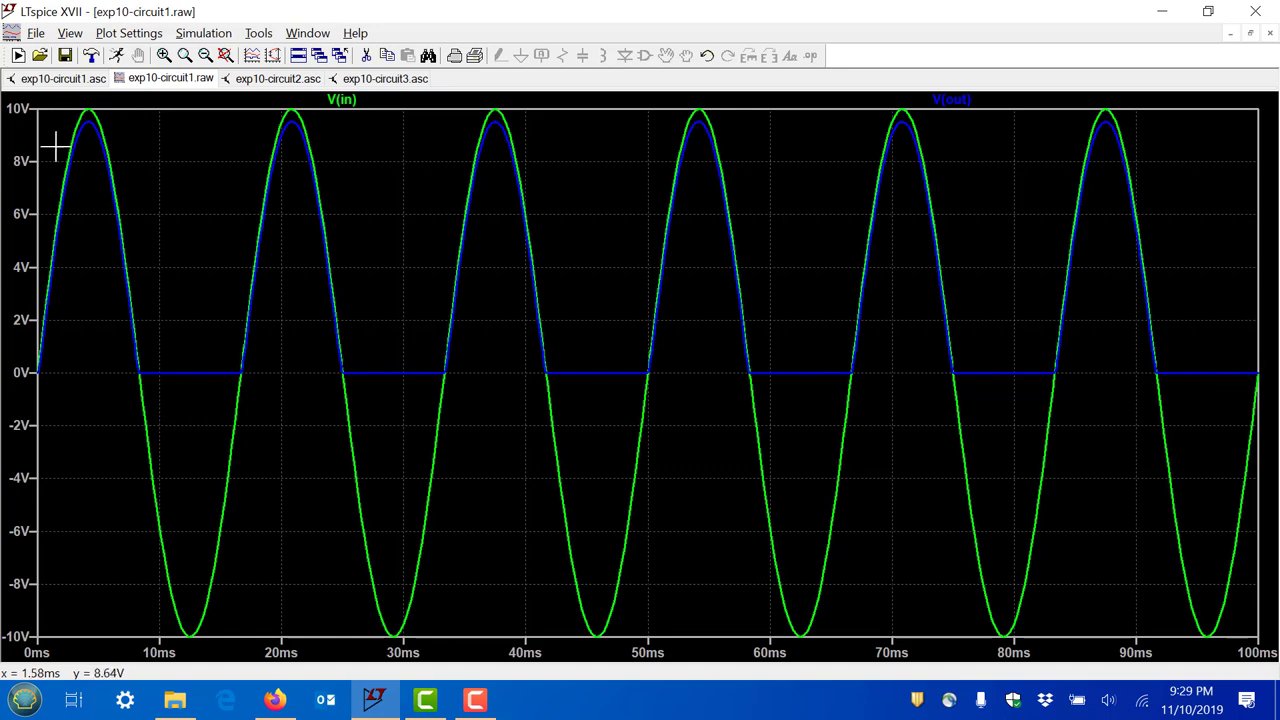
{"action": "left_click_drag", "start_coordinate": [51, 155], "coordinate": [138, 97]}
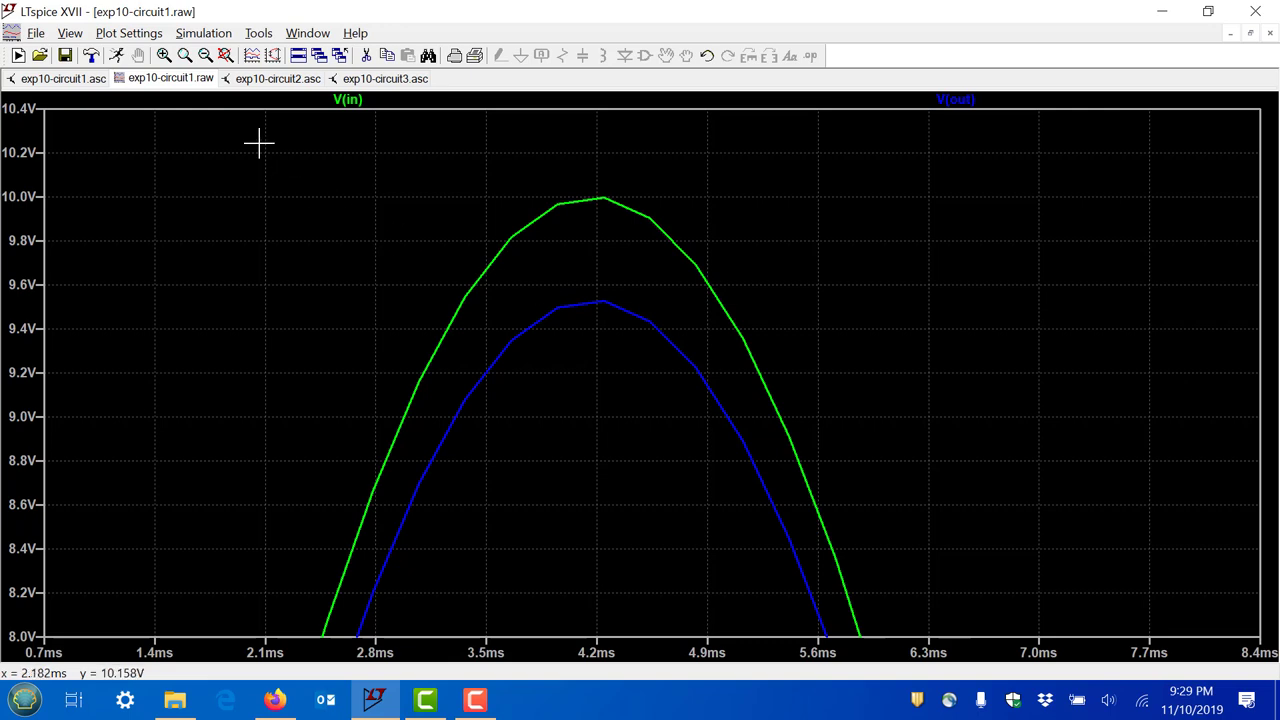
{"action": "left_click", "coordinate": [225, 57]}
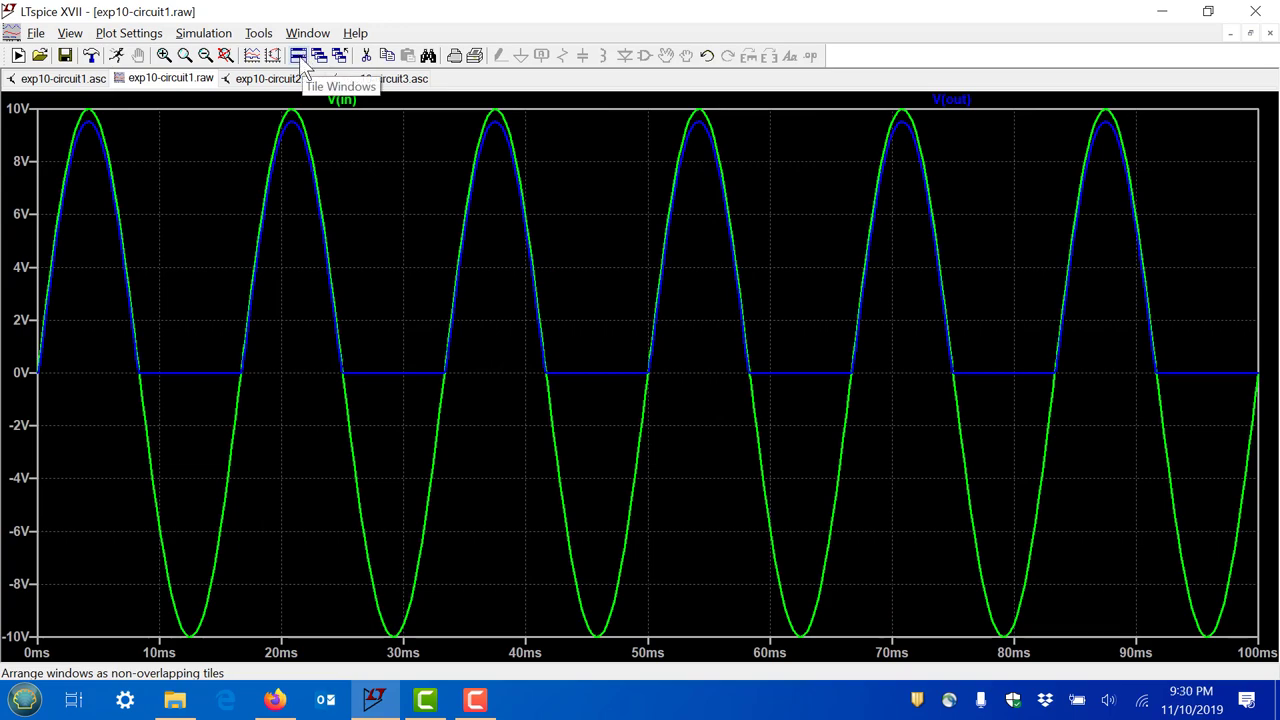
Close the combined waveform plot and rerun the exp10-circuit1.asc simulation to plot V(in) and V(out) in separate panes
{"action": "left_click", "coordinate": [80, 80]}
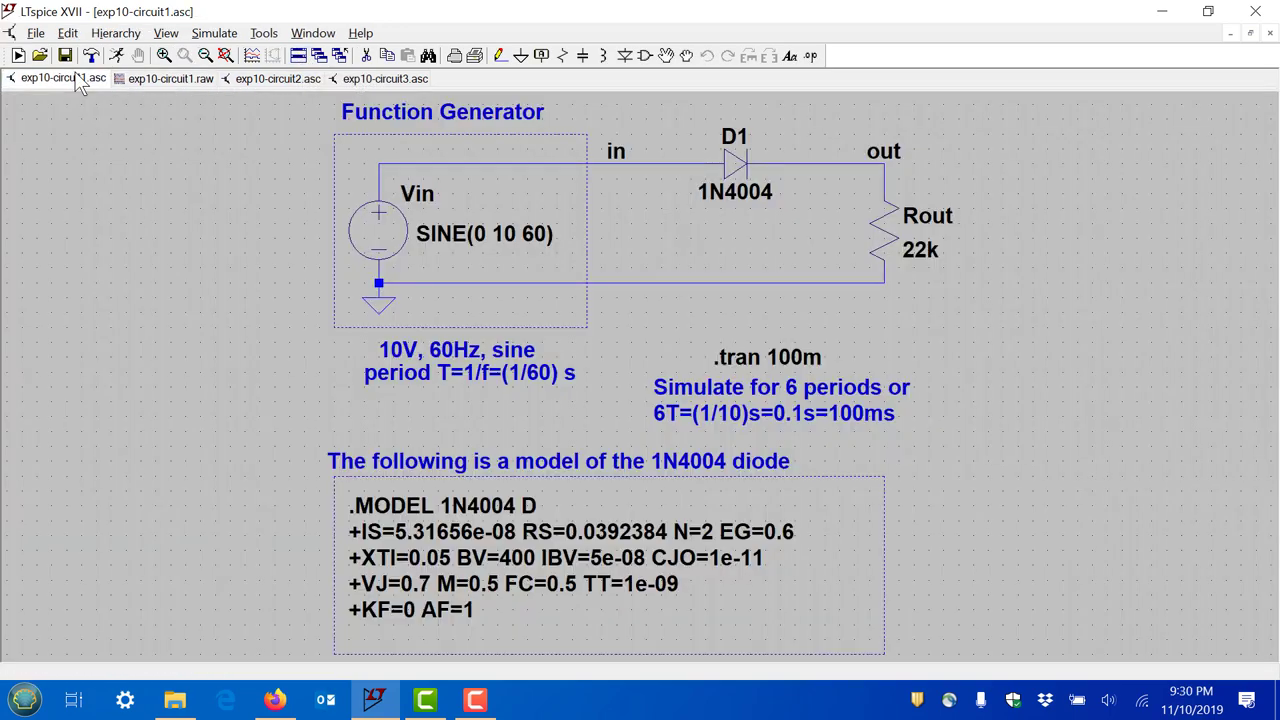
{"action": "left_click", "coordinate": [116, 55]}
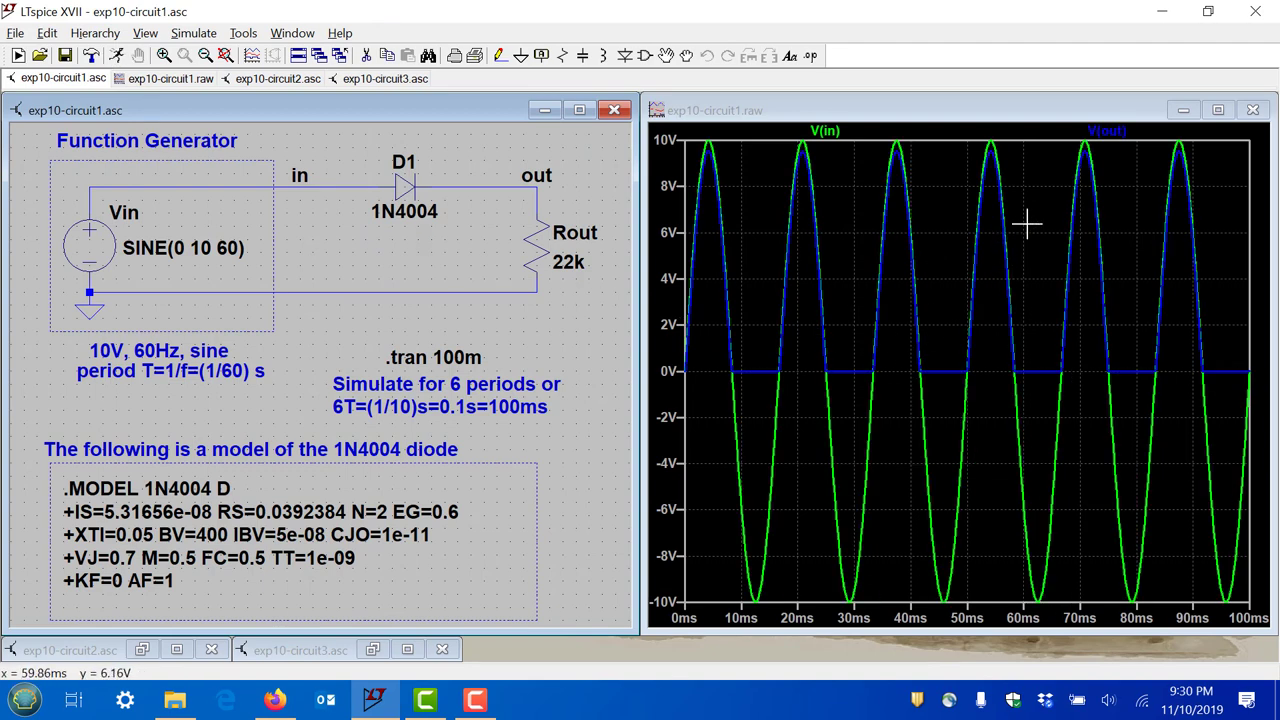
{"action": "left_click", "coordinate": [1252, 110]}
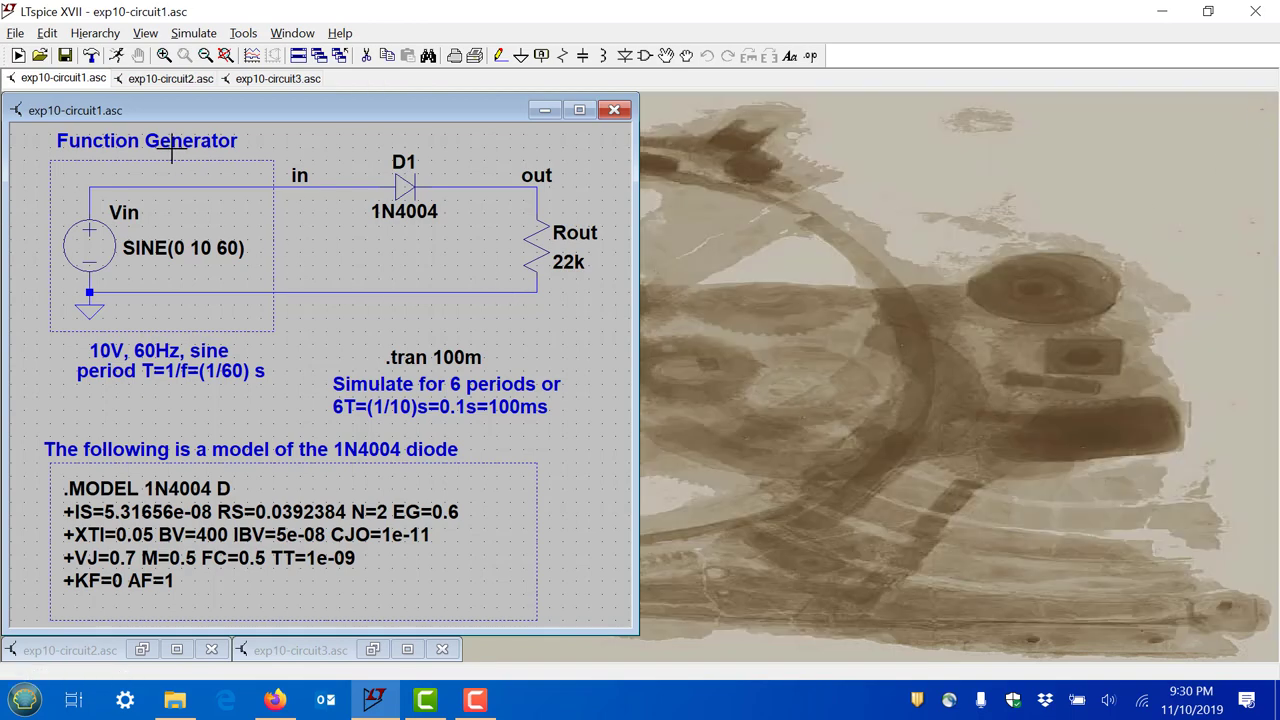
{"action": "left_click", "coordinate": [116, 55]}
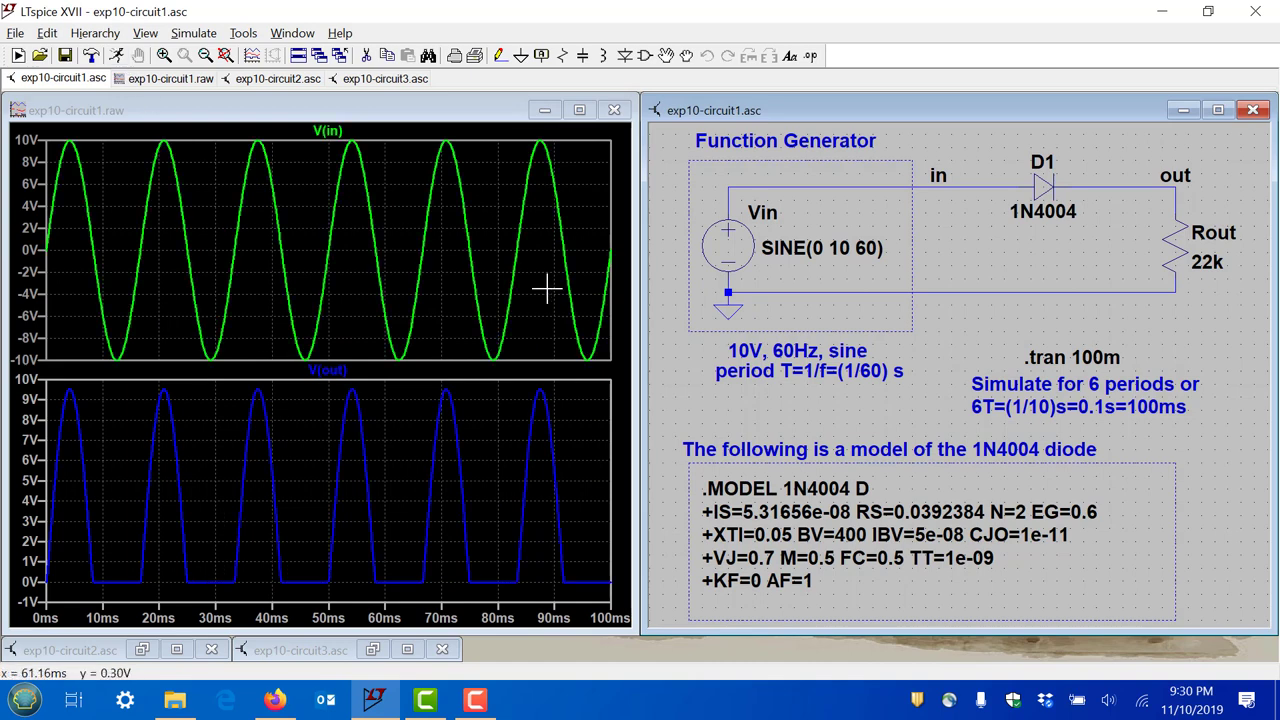
Retile the windows so the exp10-circuit1.asc schematic comes before its waveform plot
{"action": "left_click", "coordinate": [478, 112]}
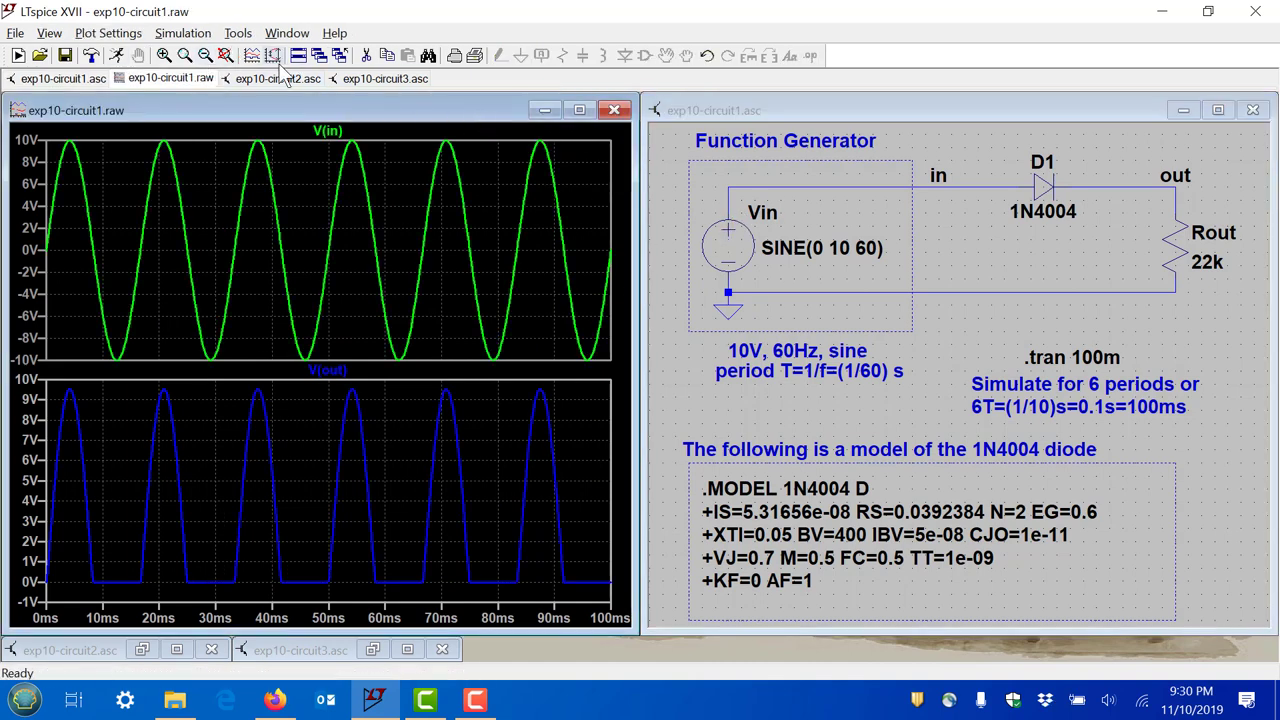
{"action": "left_click", "coordinate": [746, 108]}
{"action": "left_click", "coordinate": [307, 57]}
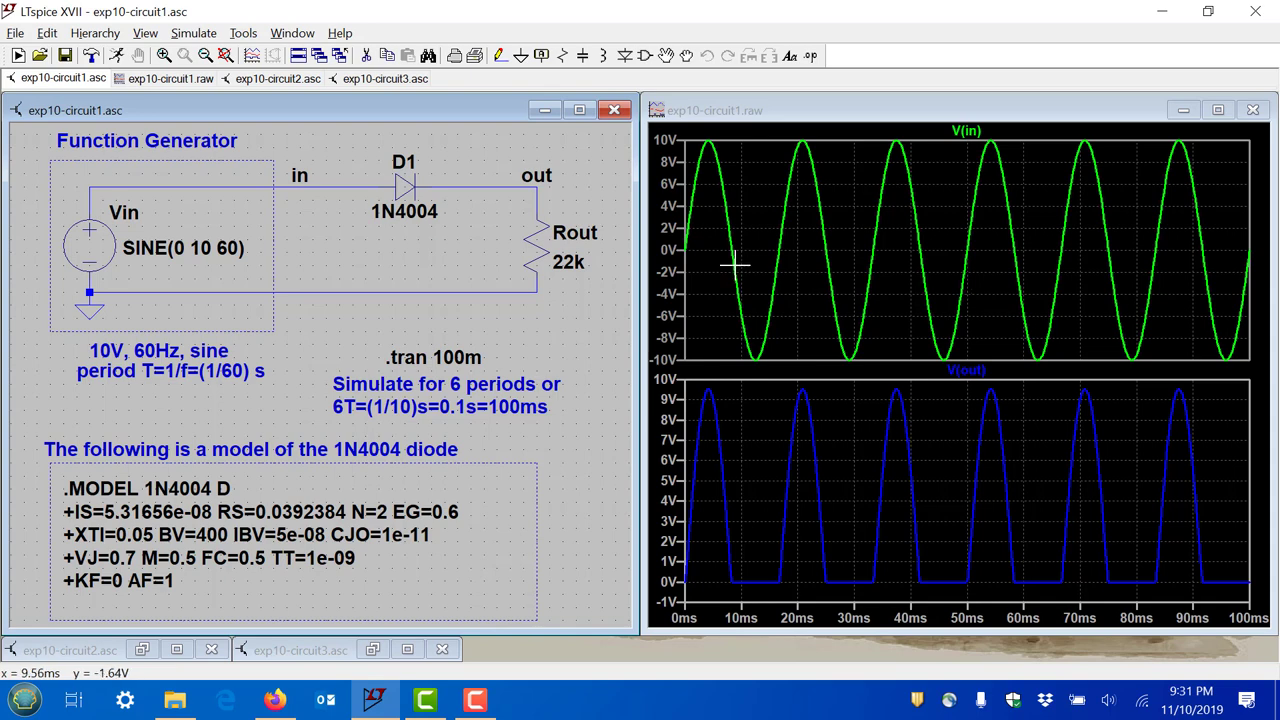
Minimize the exp10-circuit1.asc schematic and close its waveform plot
{"action": "left_click", "coordinate": [278, 79]}
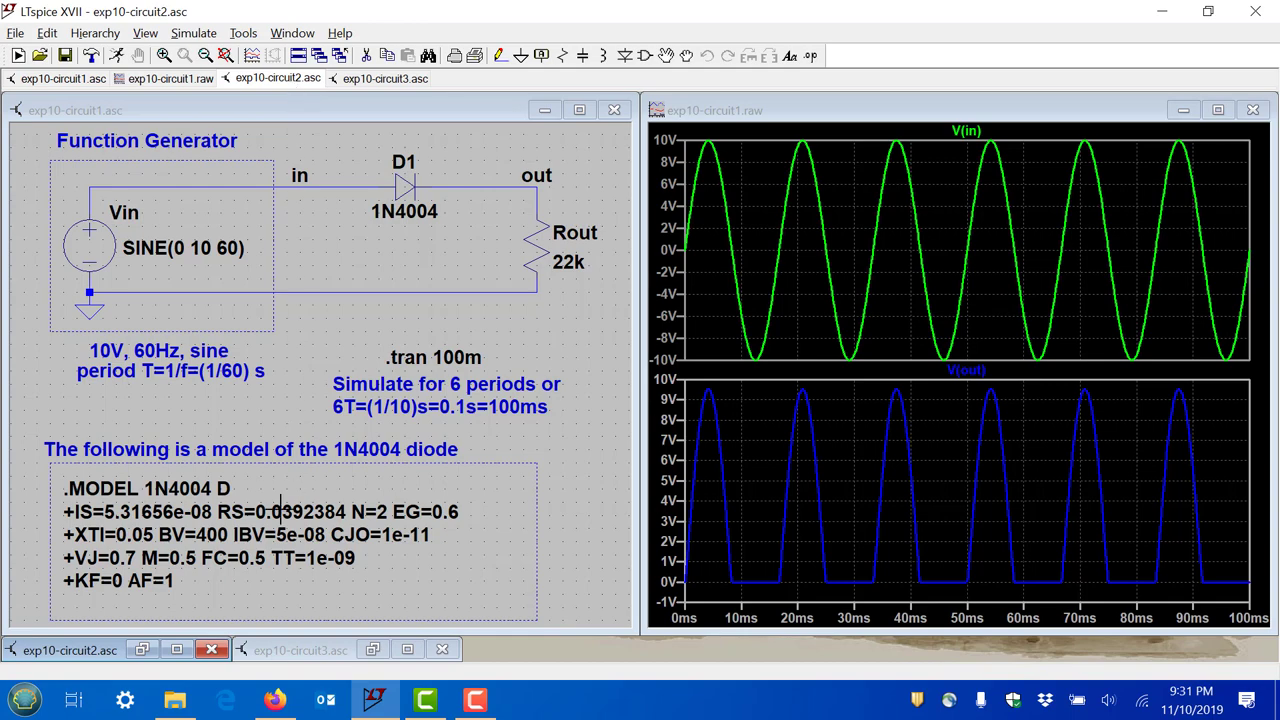
{"action": "left_click", "coordinate": [545, 110]}
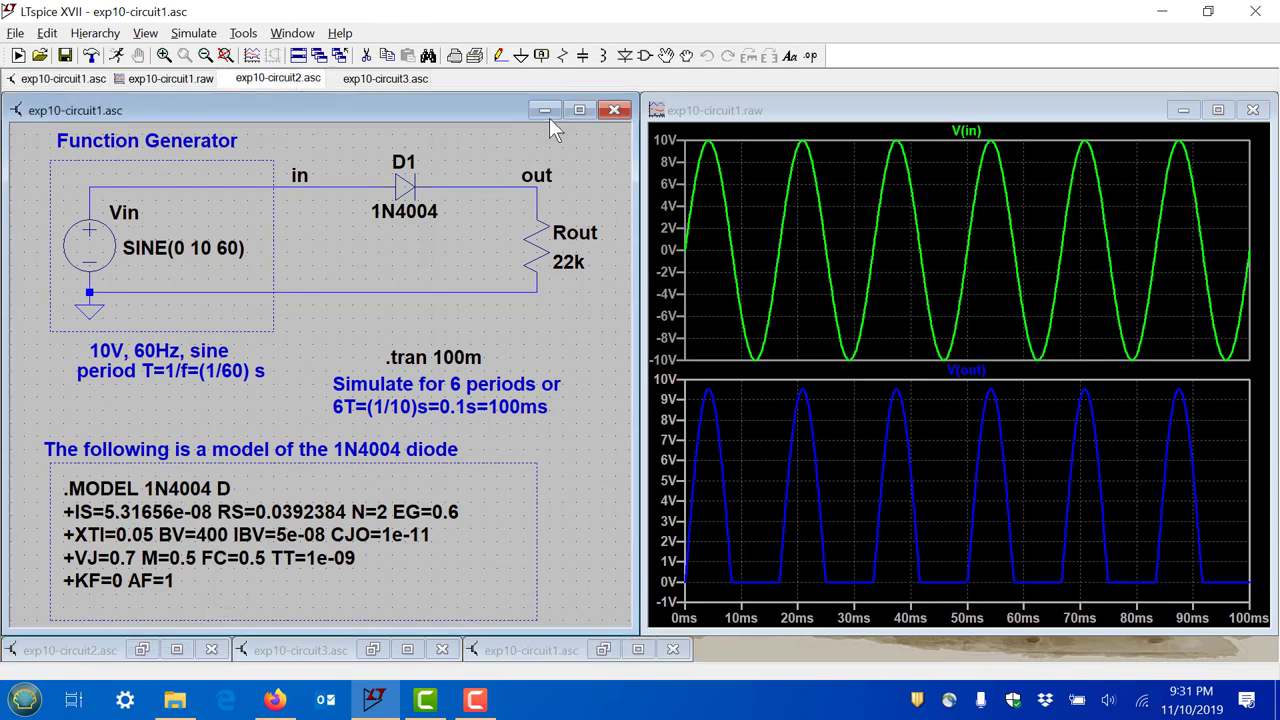
{"action": "left_click", "coordinate": [1252, 110]}
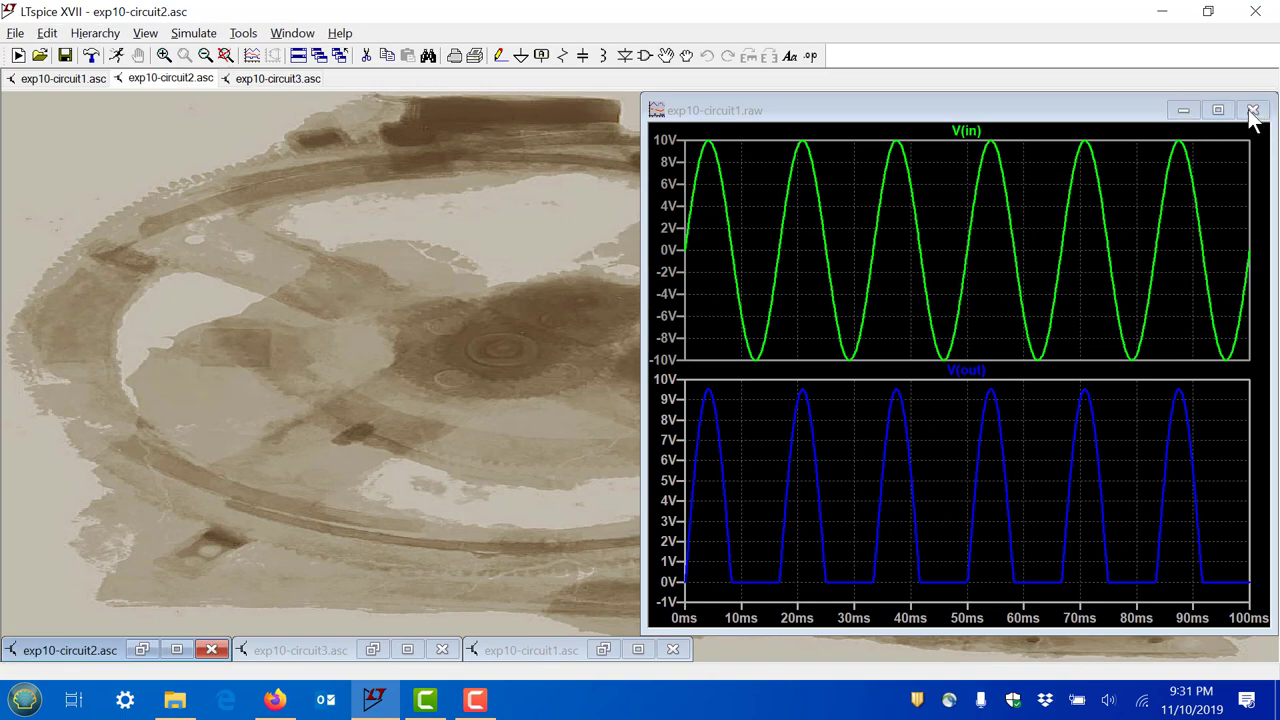
Restore and maximize the exp10-circuit2.asc schematic and run its transient simulation
{"action": "left_click", "coordinate": [83, 648]}
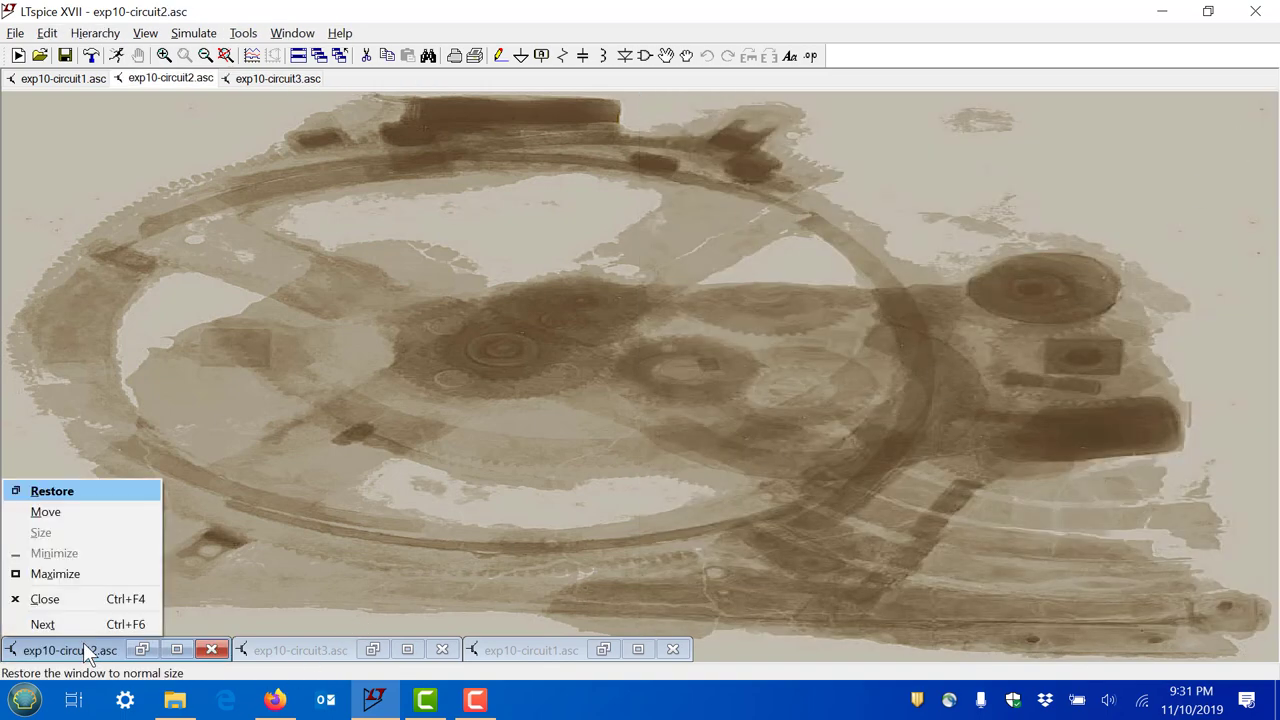
{"action": "left_click", "coordinate": [111, 646]}
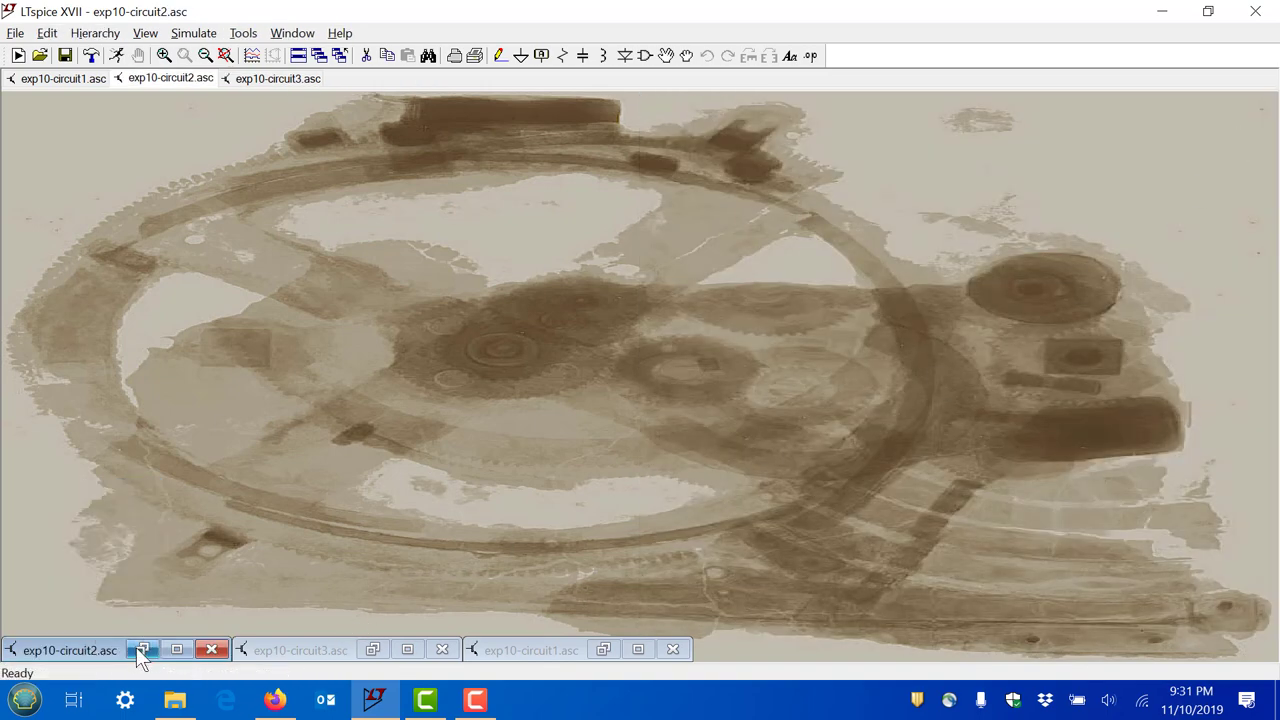
{"action": "left_click", "coordinate": [141, 649]}
{"action": "left_click_drag", "start_coordinate": [1090, 101], "coordinate": [490, 120]}
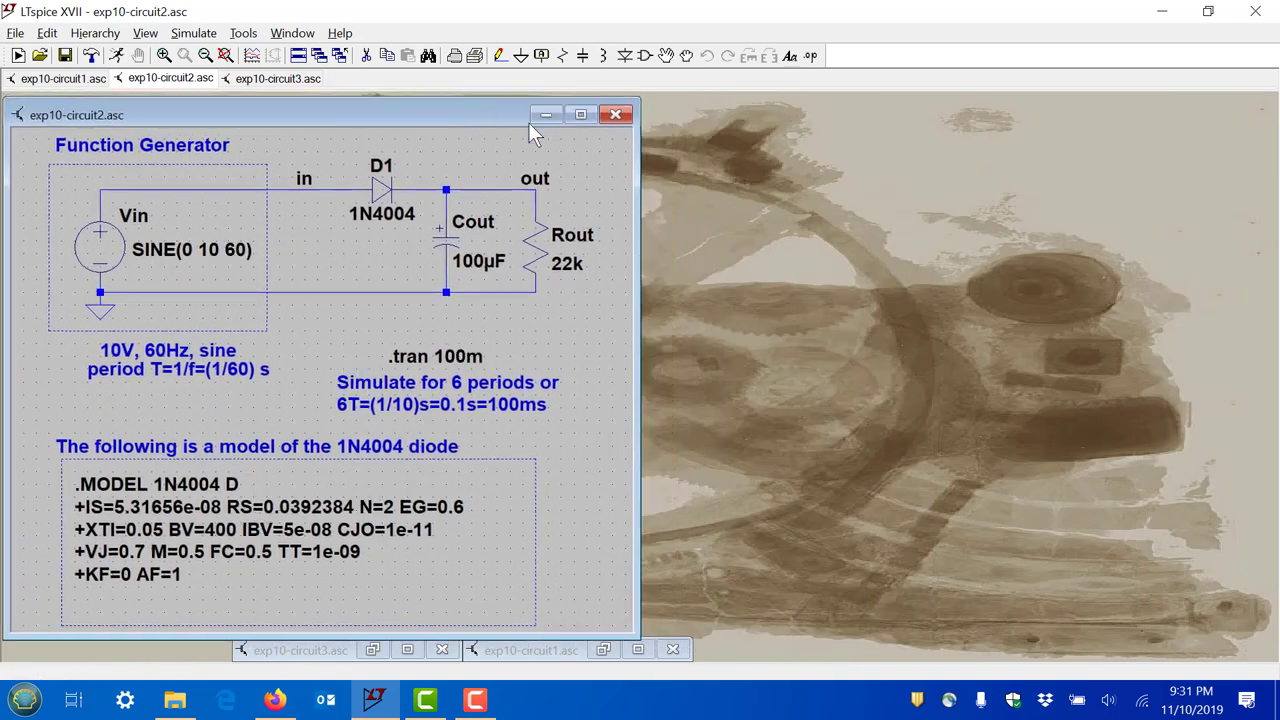
{"action": "left_click", "coordinate": [580, 114]}
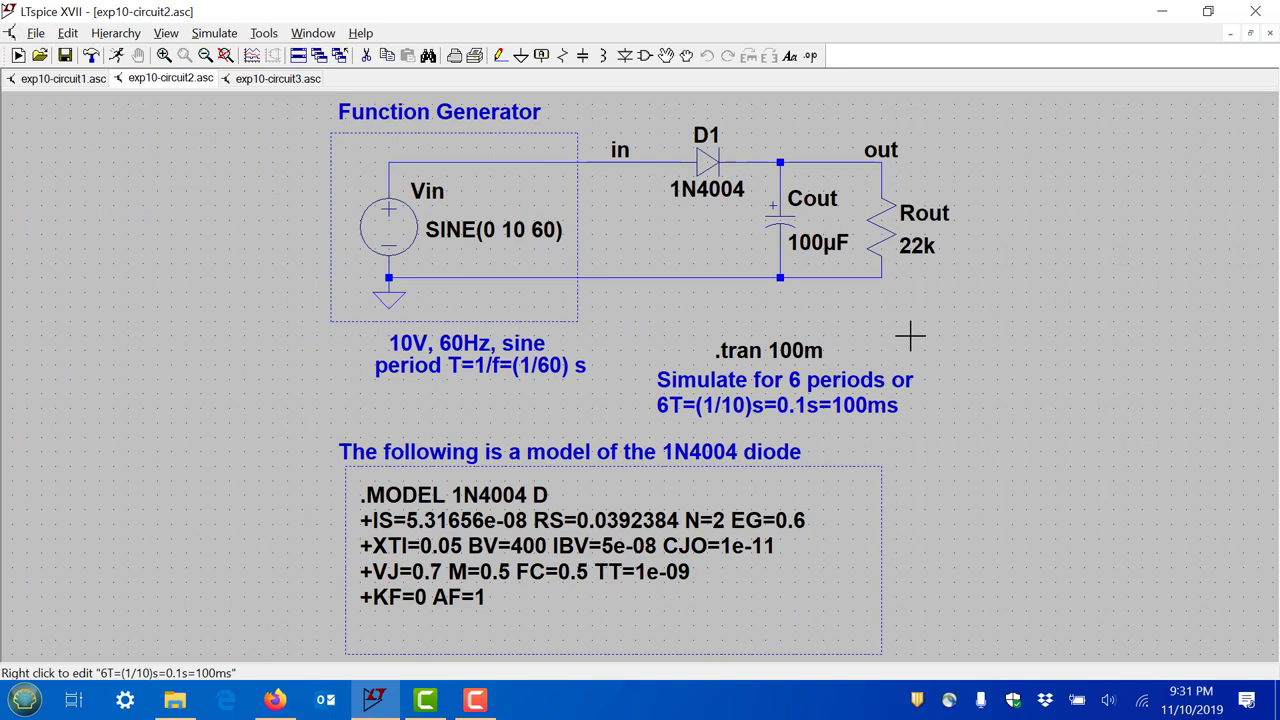
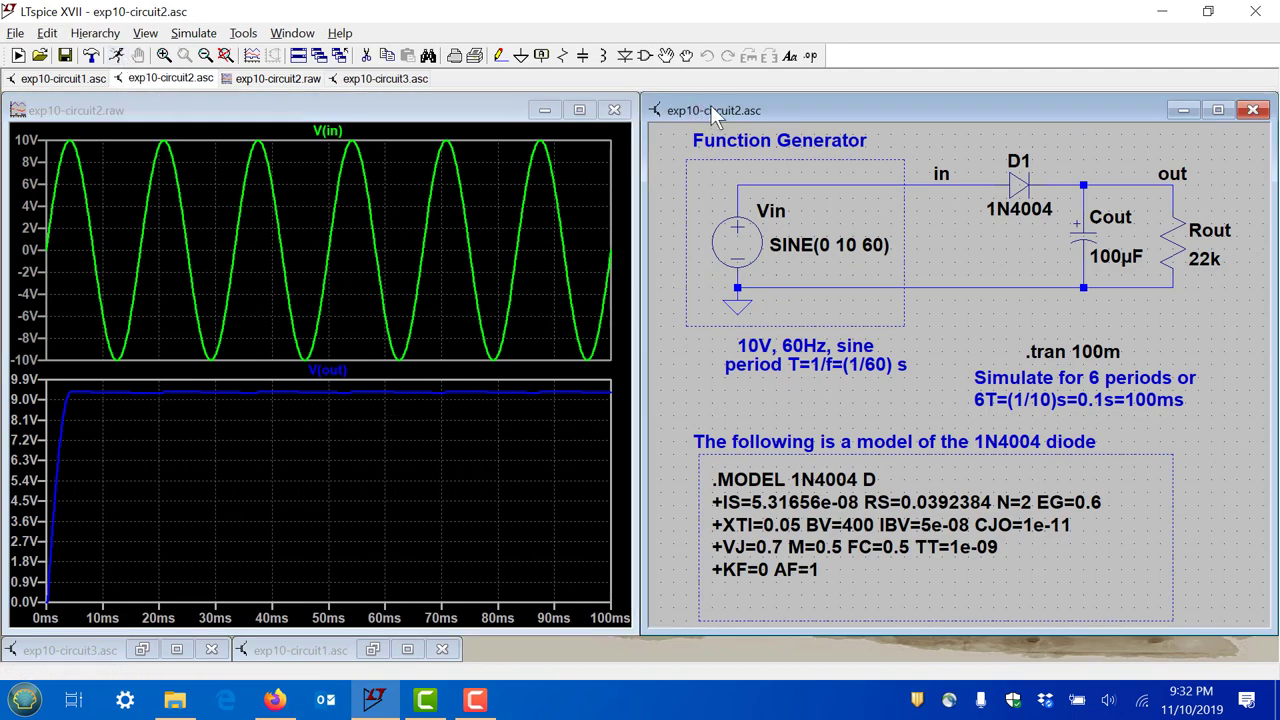
Tile the exp10-circuit2 windows and examine the V(out) ripple from about 28 ms to 100 ms with an autoranged Y-axis
{"action": "left_click", "coordinate": [297, 57]}
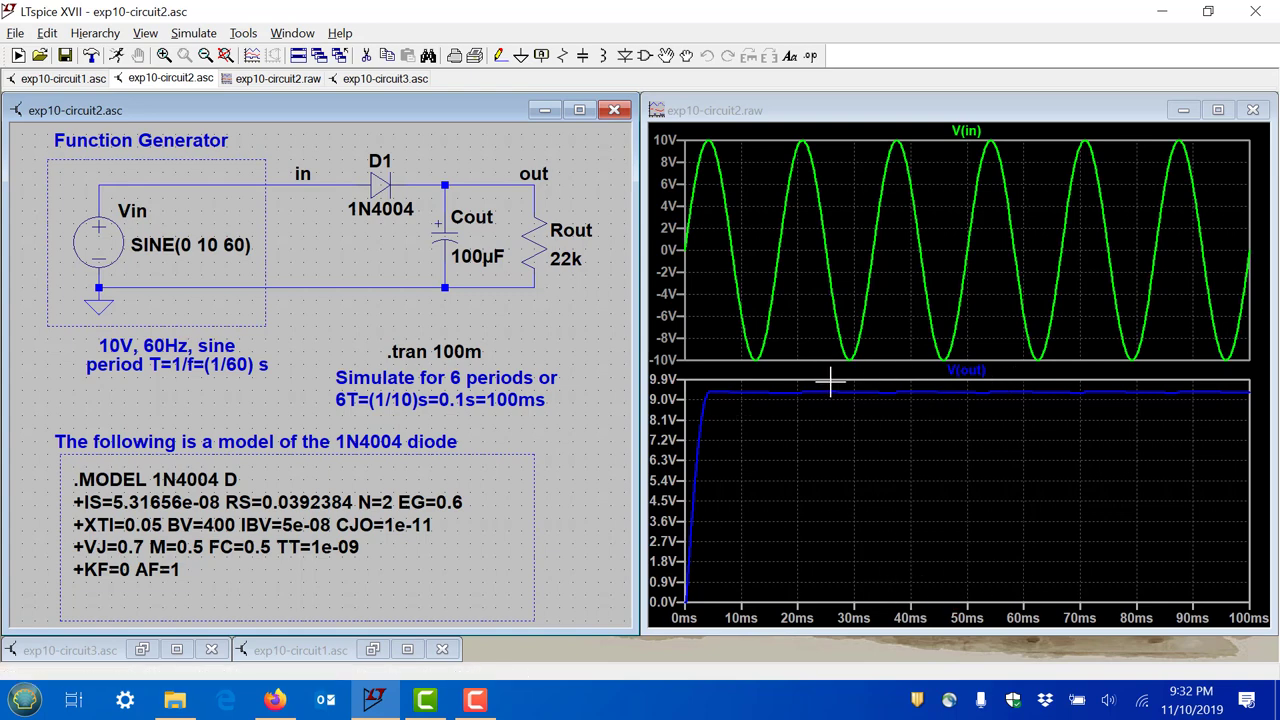
{"action": "left_click", "coordinate": [866, 380]}
{"action": "left_click_drag", "start_coordinate": [868, 380], "coordinate": [1274, 434]}
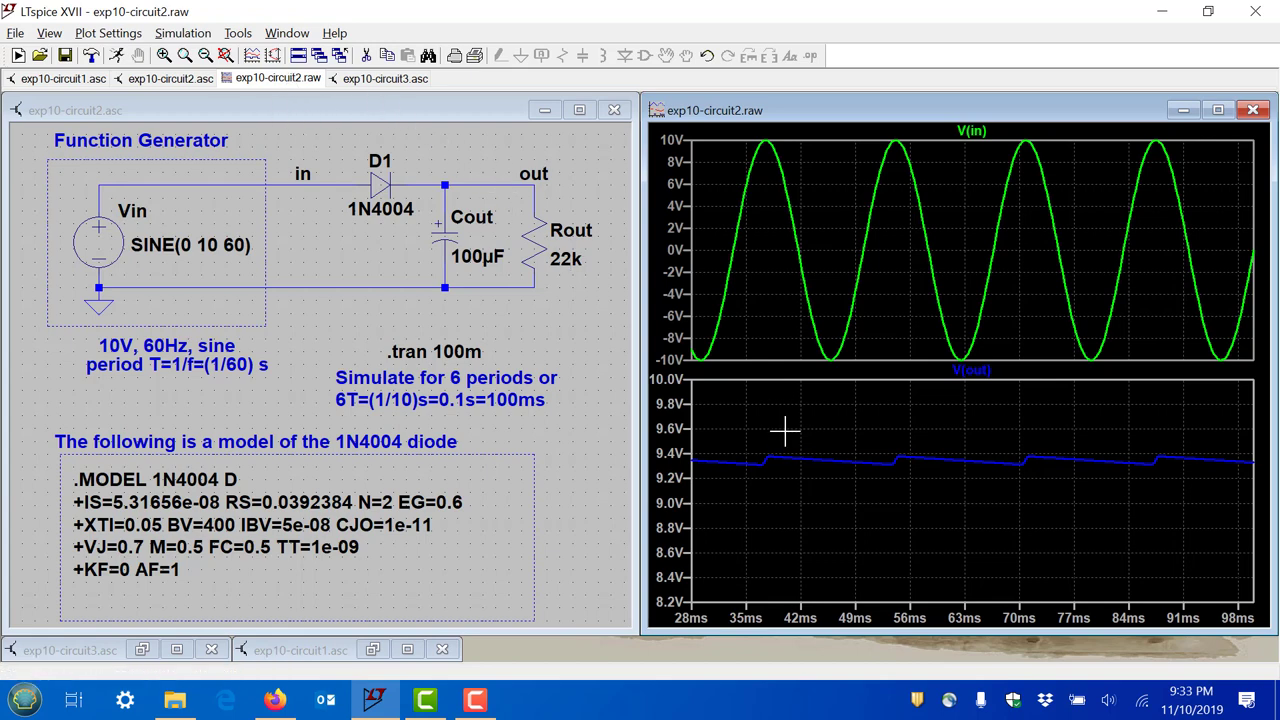
{"action": "left_click", "coordinate": [273, 63]}
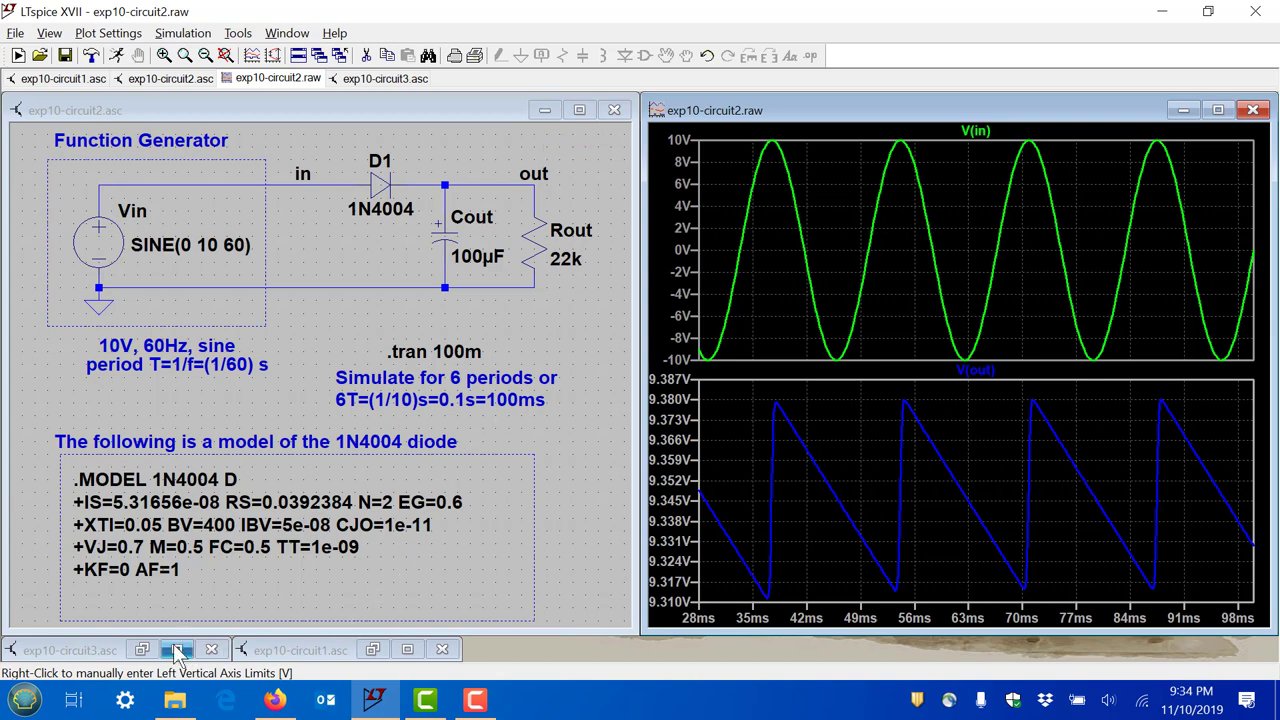
Replace the exp10-circuit2 windows with the exp10-circuit3.asc schematic and run its transient simulation
{"action": "left_click", "coordinate": [545, 110]}
{"action": "left_click", "coordinate": [1251, 112]}
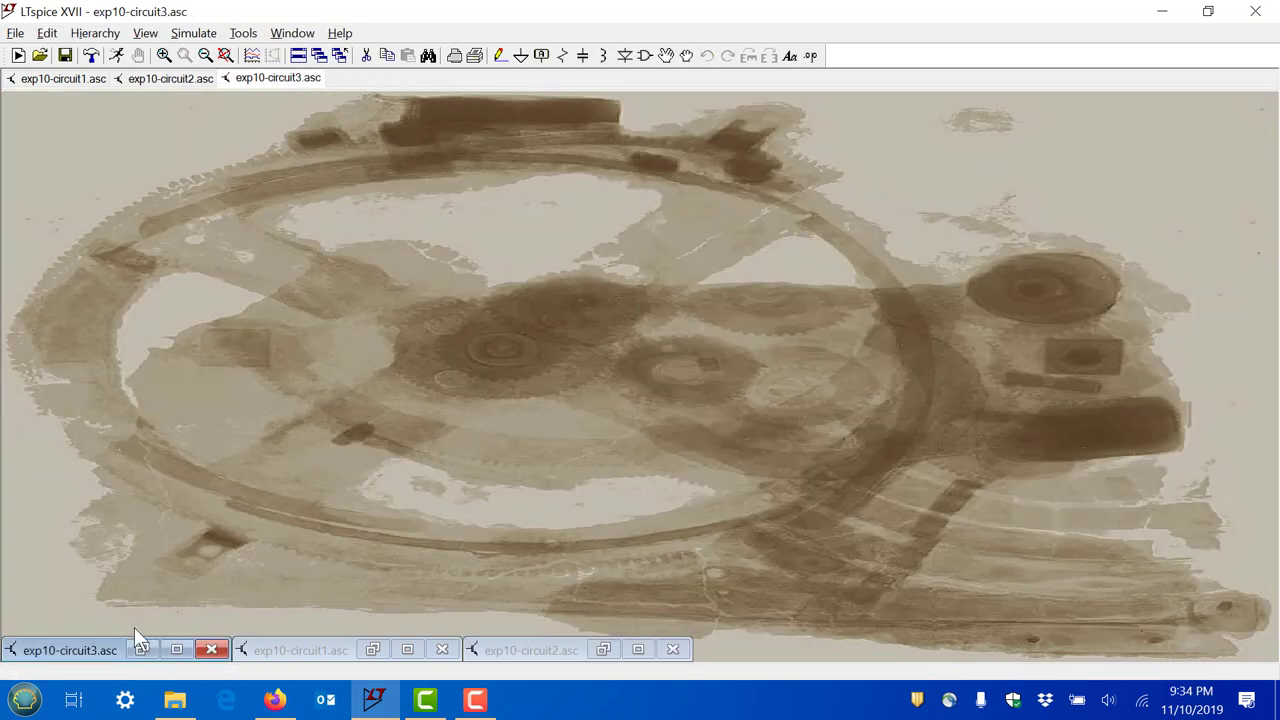
{"action": "left_click", "coordinate": [101, 645]}
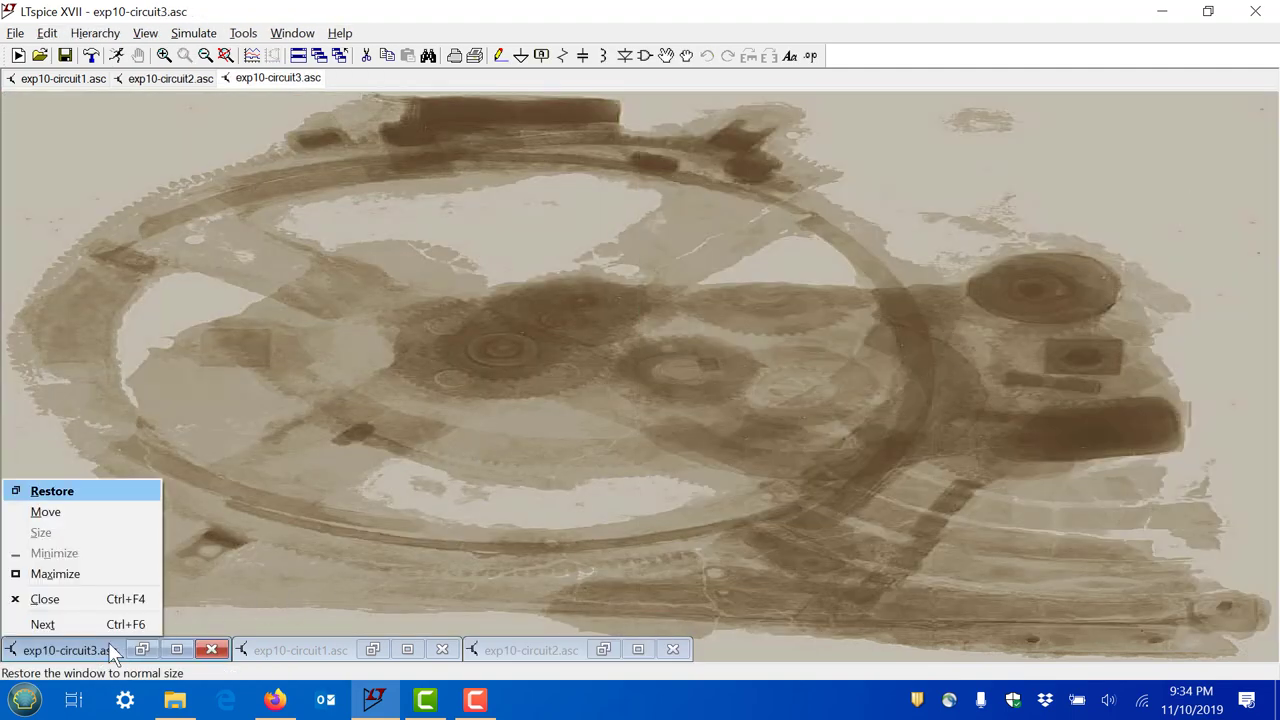
{"action": "left_click", "coordinate": [56, 489]}
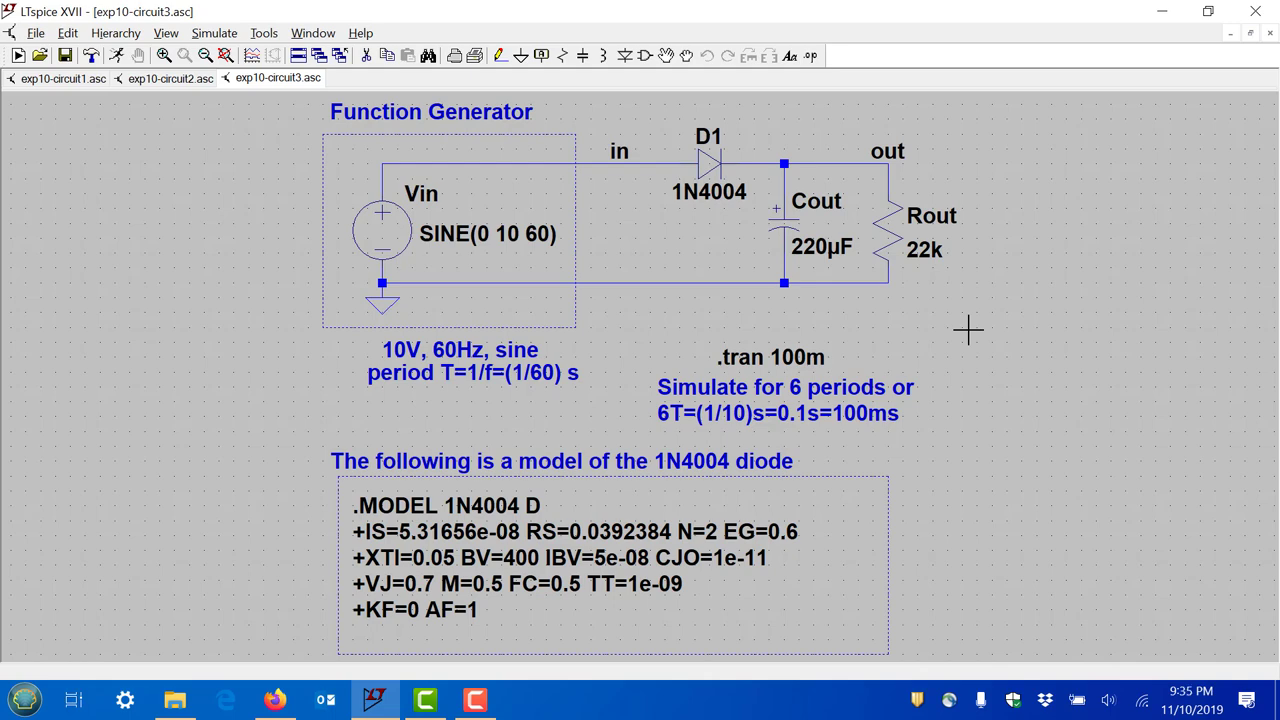
{"action": "left_click", "coordinate": [115, 56]}
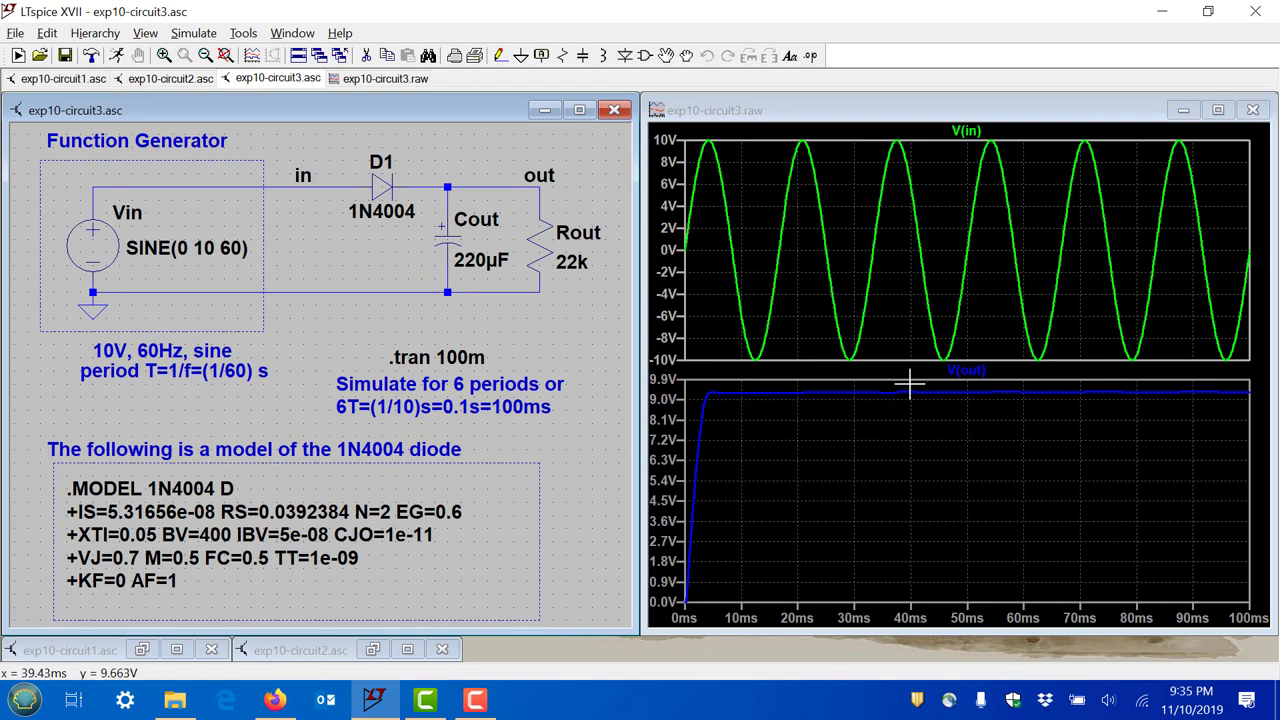
Examine circuit 3's V(out) ripple from about 21 ms to 100 ms with an autoranged Y-axis, and restore the full plot range
{"action": "left_click_drag", "start_coordinate": [888, 386], "coordinate": [1262, 403]}
{"action": "left_click_drag", "start_coordinate": [1066, 411], "coordinate": [900, 384]}
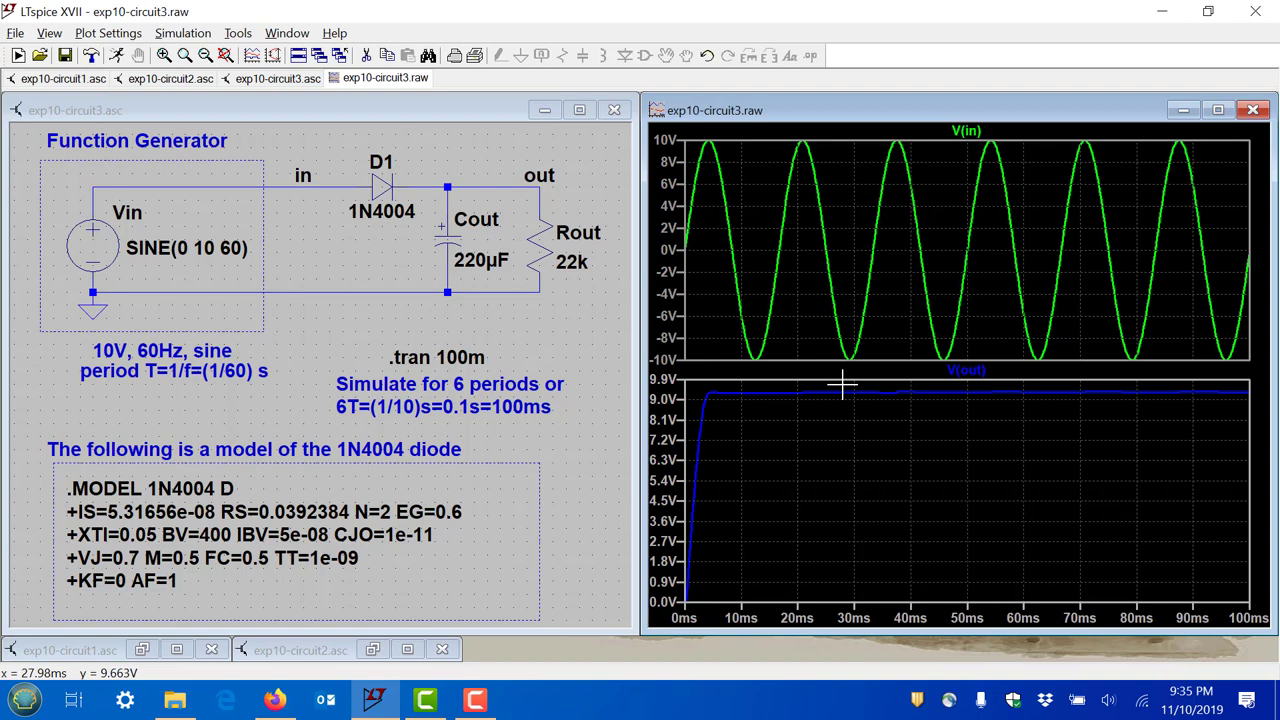
{"action": "left_click_drag", "start_coordinate": [843, 386], "coordinate": [1258, 409]}
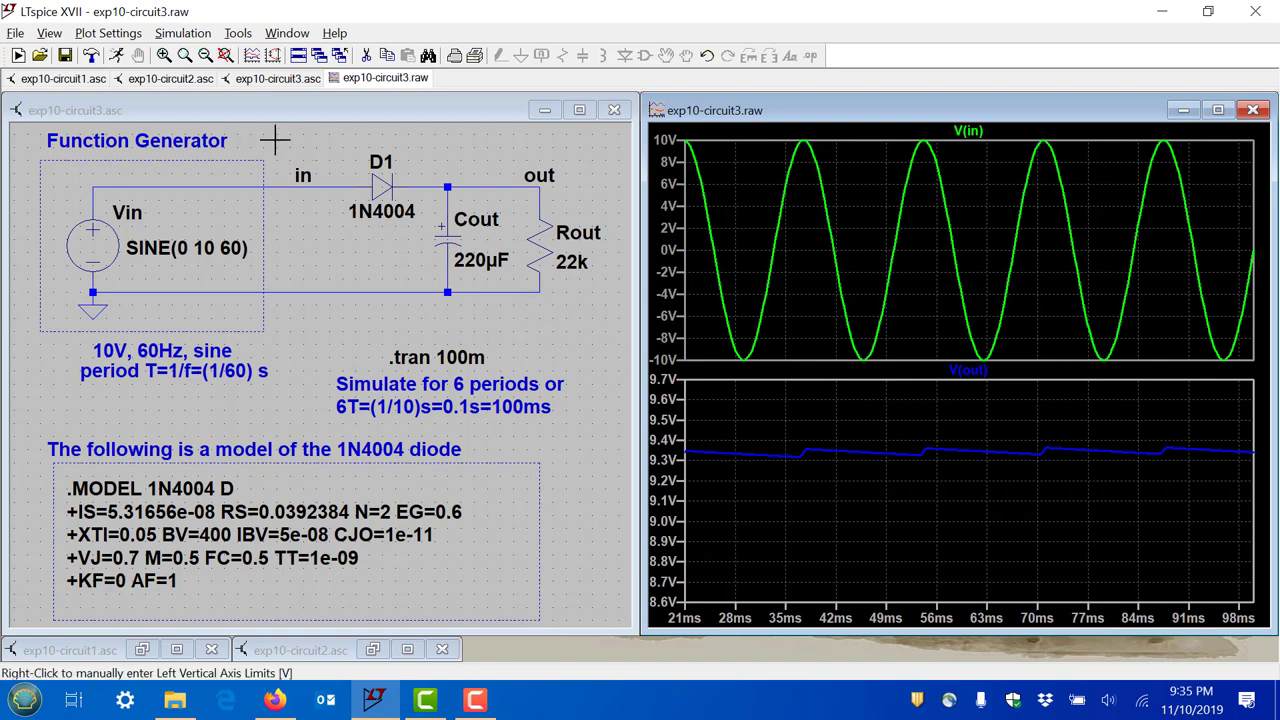
{"action": "left_click", "coordinate": [278, 57]}
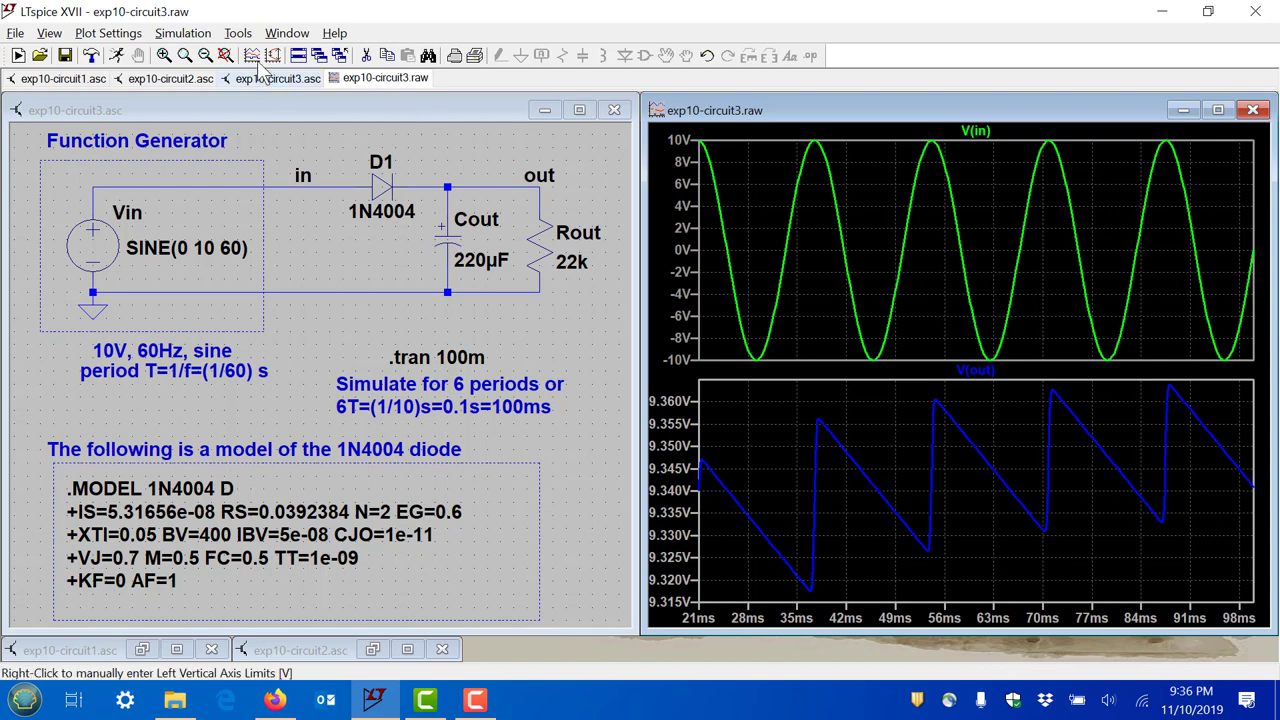
{"action": "left_click", "coordinate": [226, 57]}
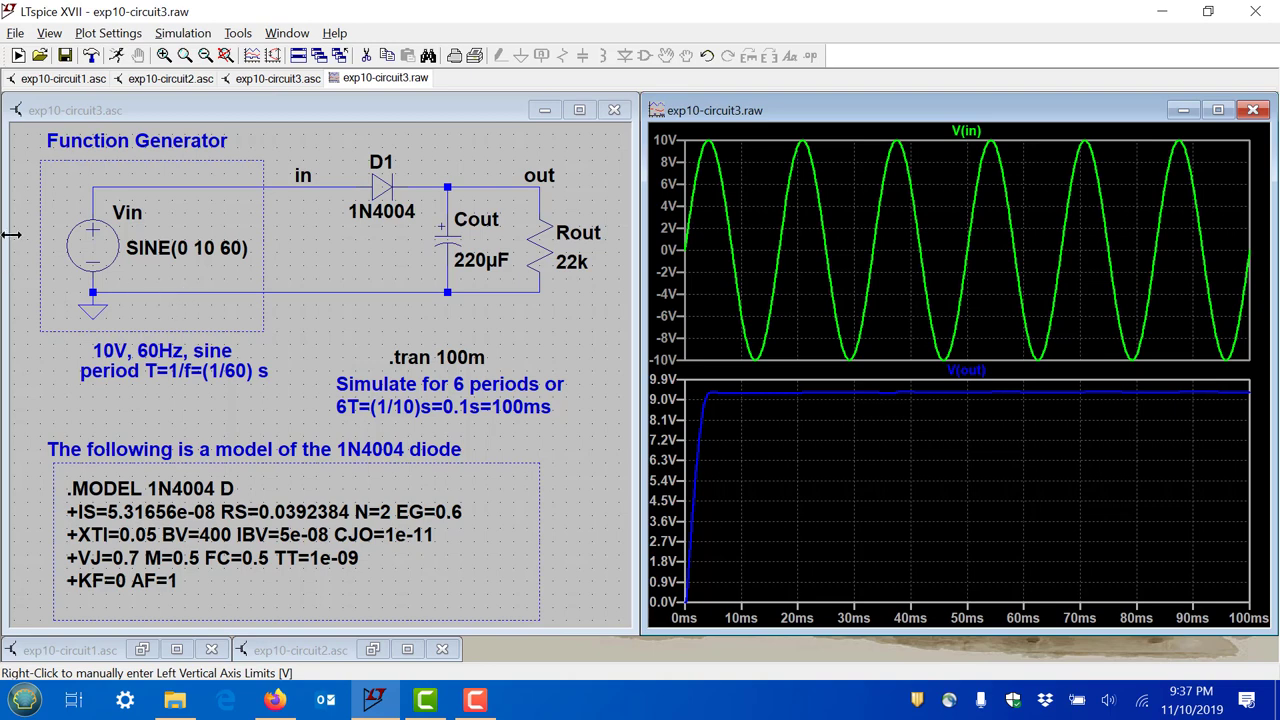
Maximize the exp10-circuit3.raw waveform window
{"action": "left_click", "coordinate": [162, 111]}
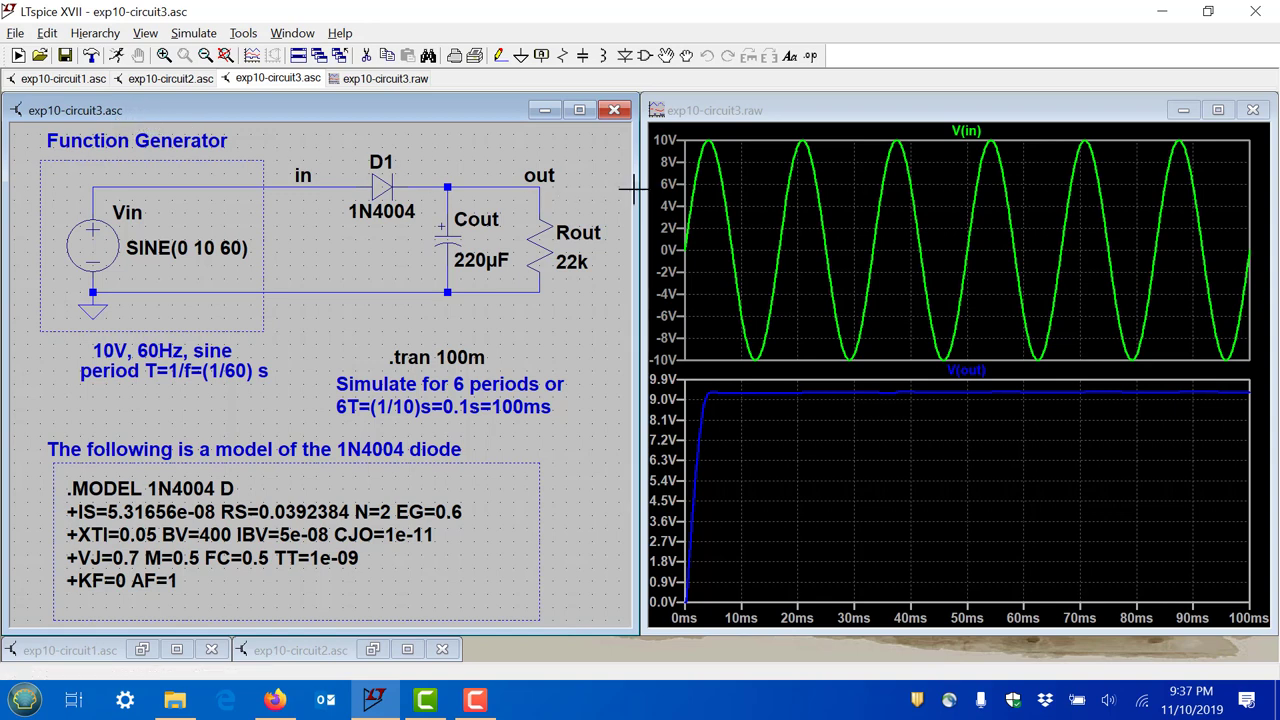
{"action": "left_click", "coordinate": [801, 112]}
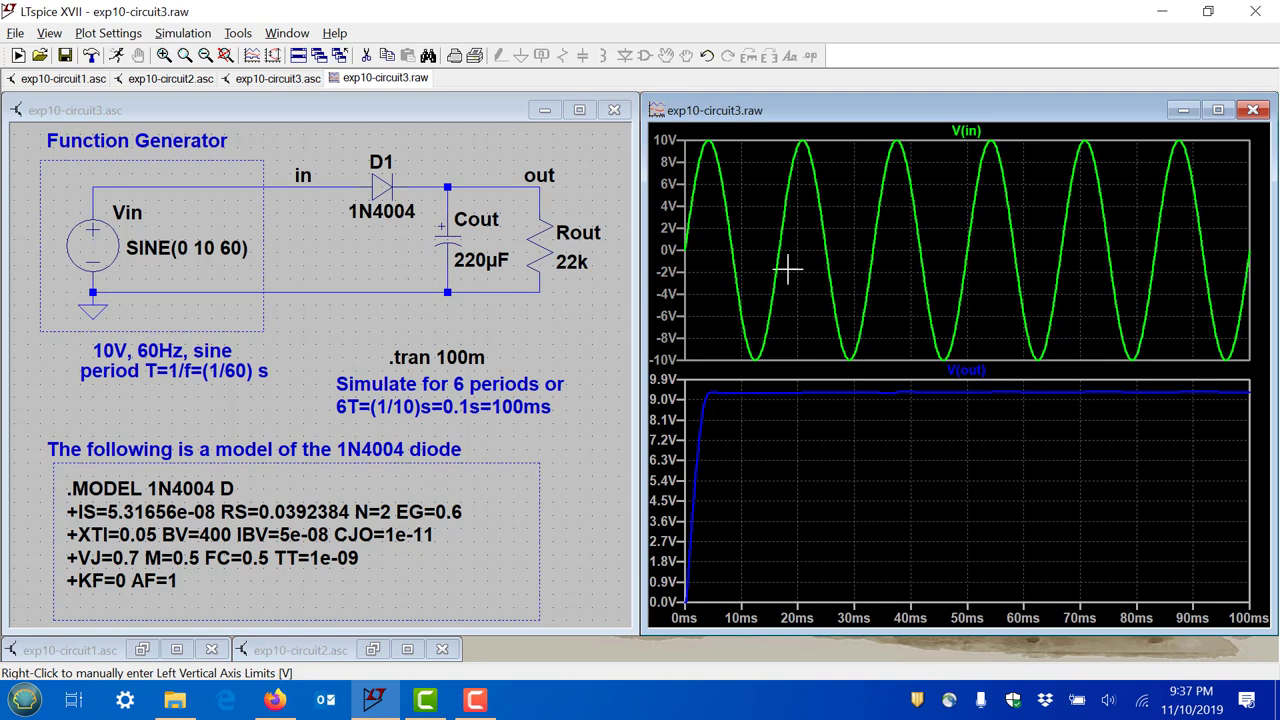
{"action": "left_click", "coordinate": [1217, 110]}
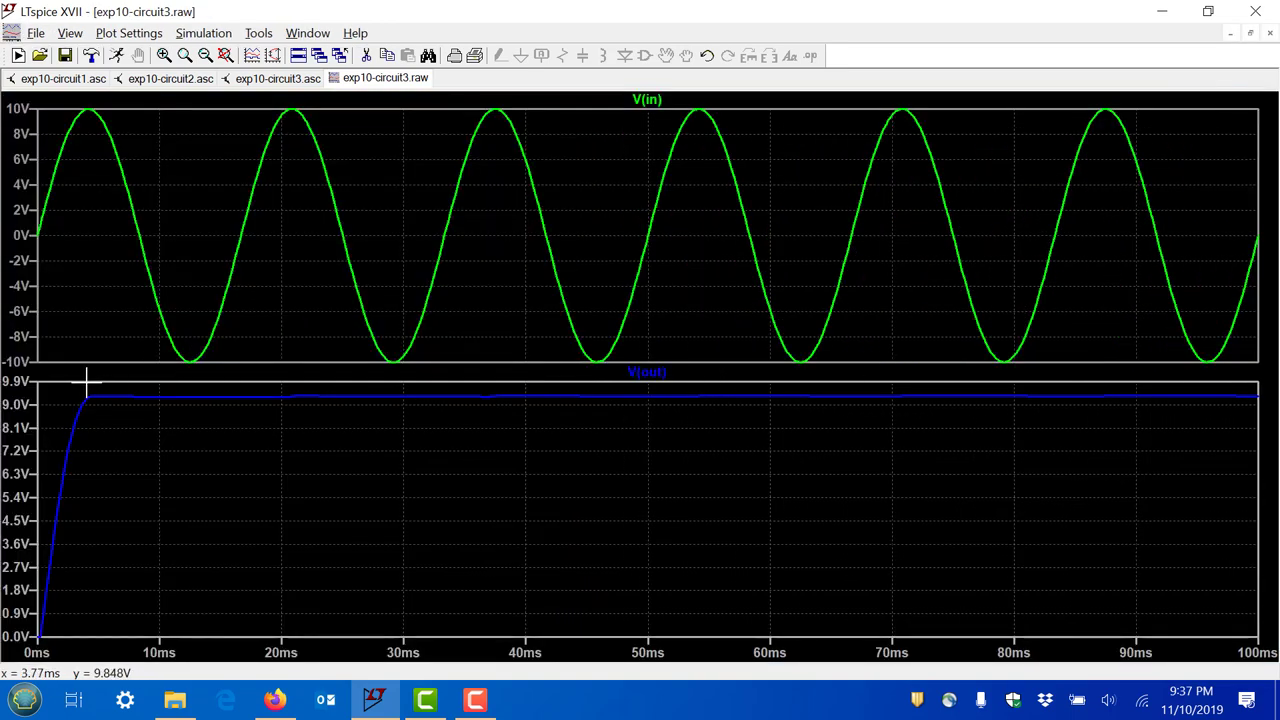
Examine circuit 3's V(out) ripple from about 16 ms to 100 ms with an autoranged Y-axis, and restore the full plot range
{"action": "left_click_drag", "start_coordinate": [108, 381], "coordinate": [1252, 418]}
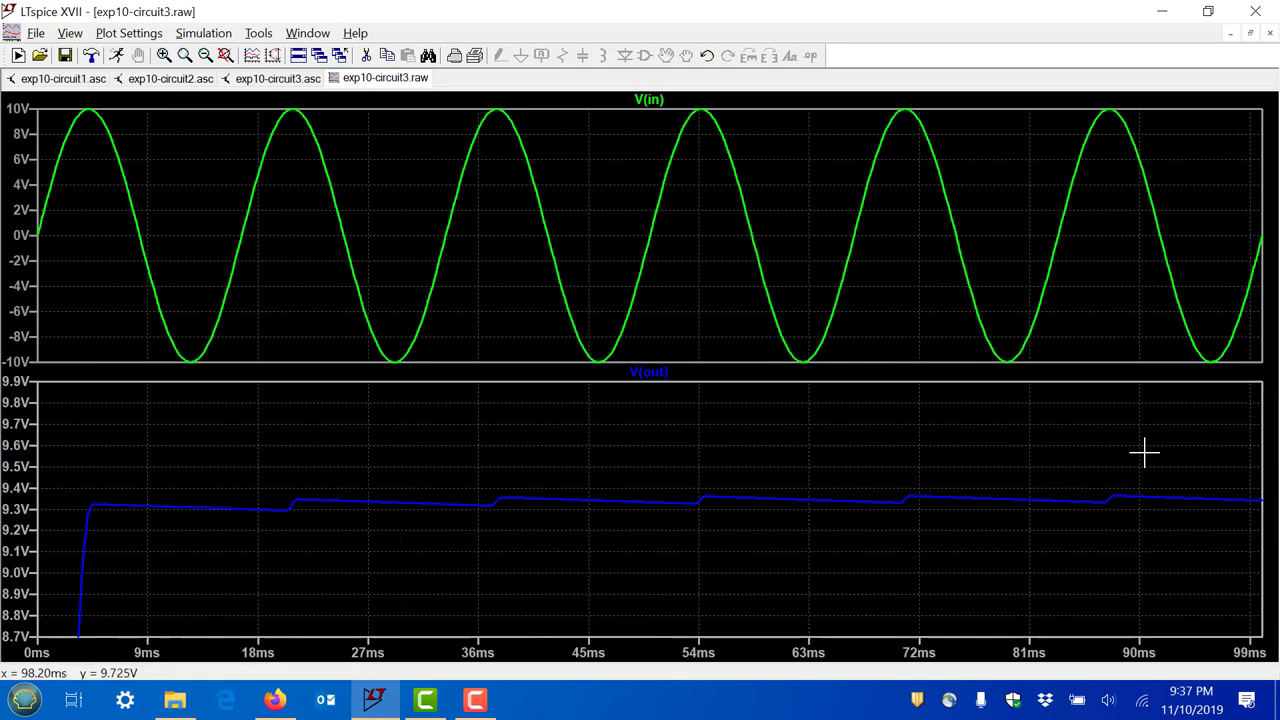
{"action": "left_click", "coordinate": [272, 55]}
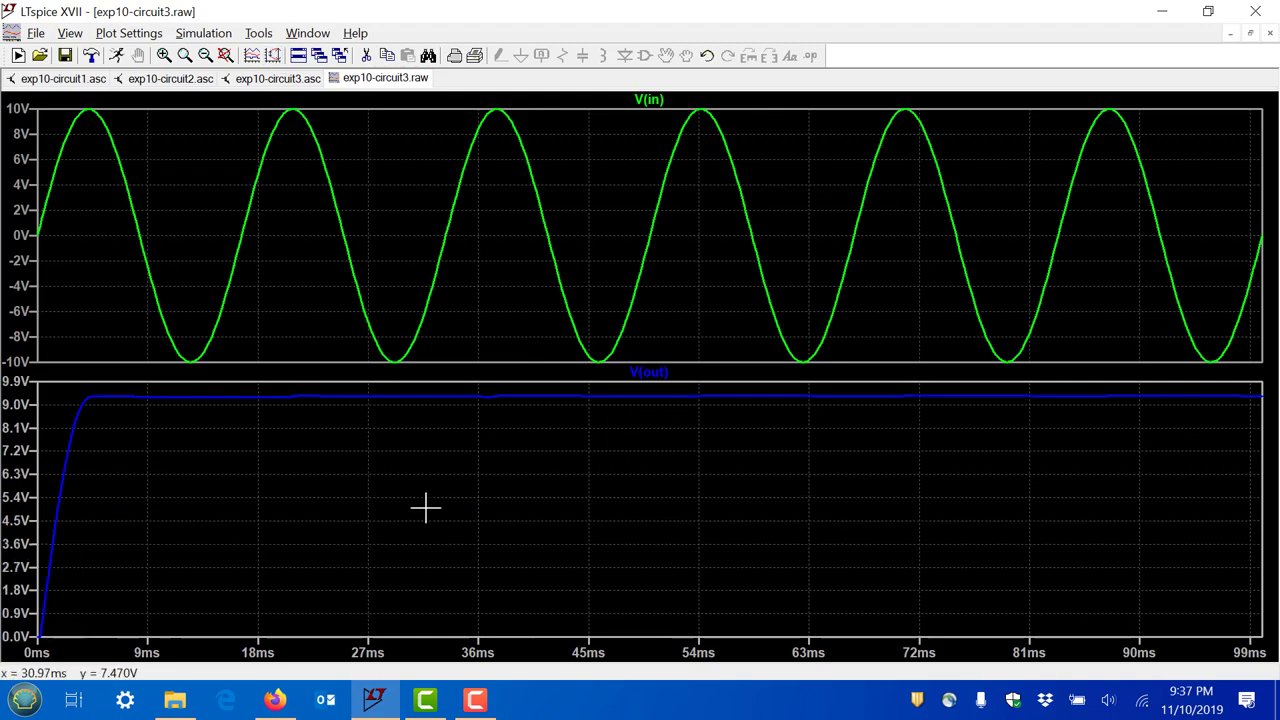
{"action": "left_click_drag", "start_coordinate": [274, 388], "coordinate": [1263, 414]}
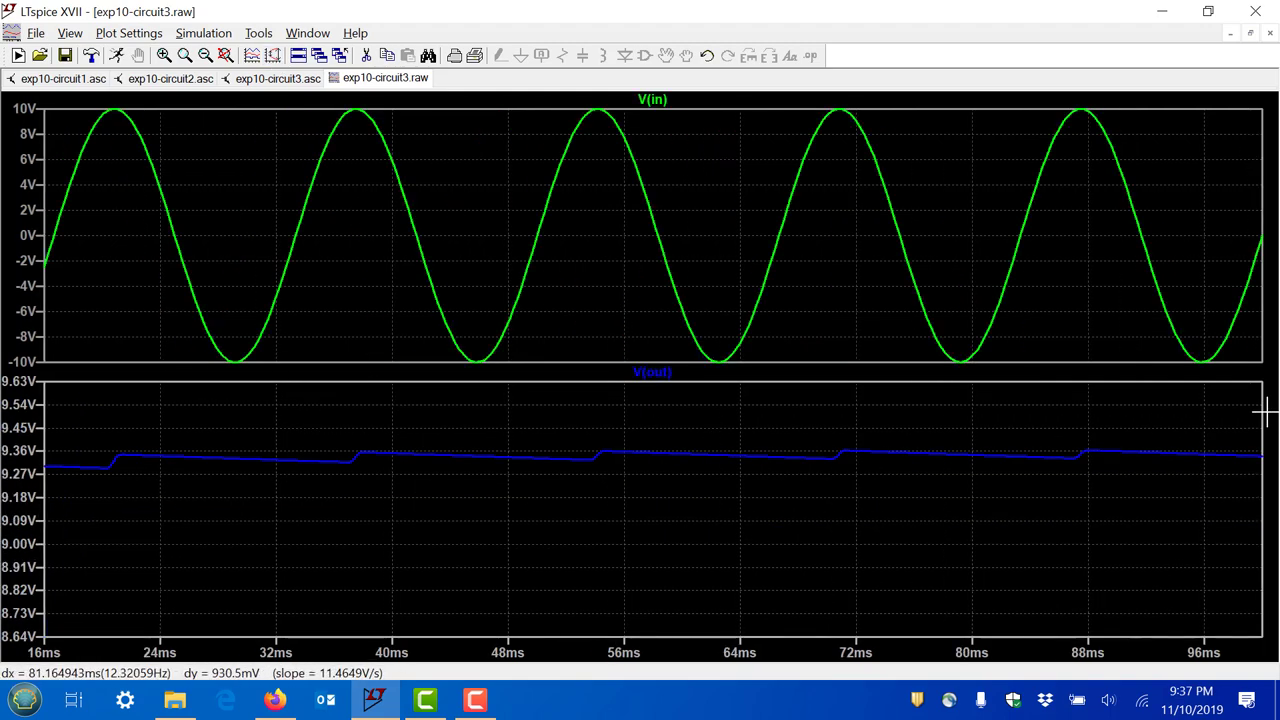
{"action": "left_click", "coordinate": [272, 55]}
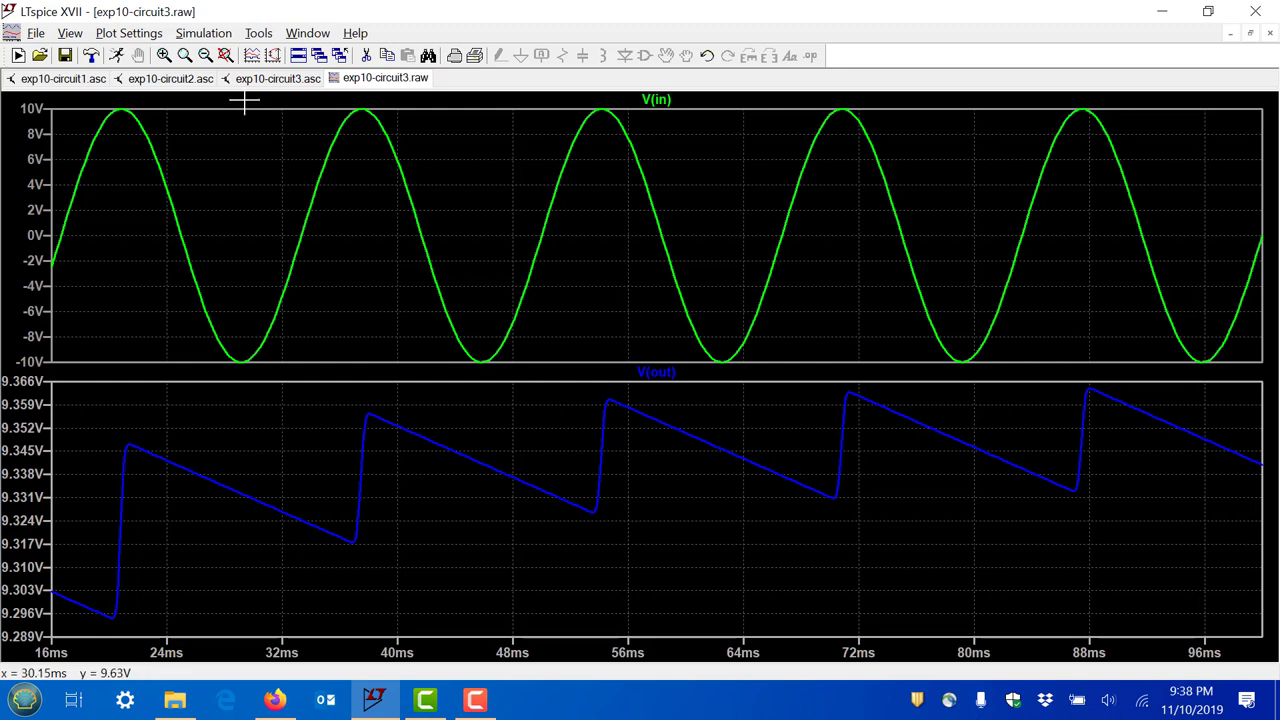
{"action": "left_click", "coordinate": [225, 55]}
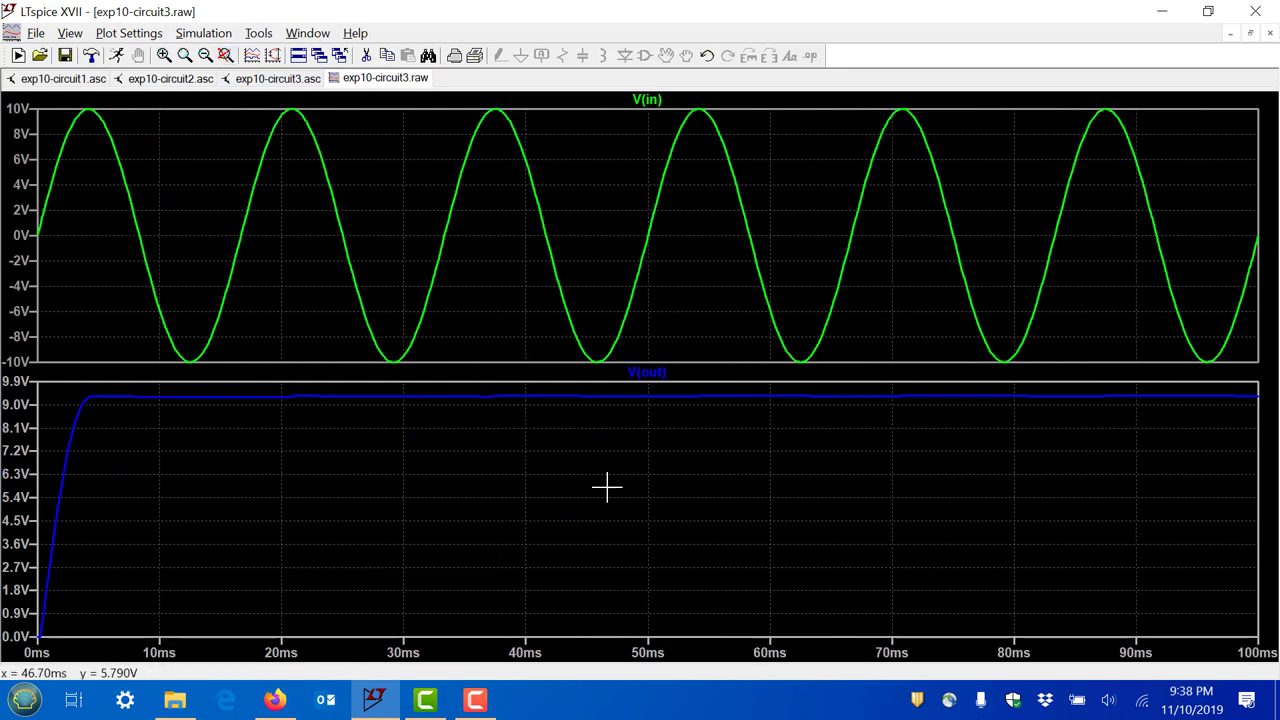